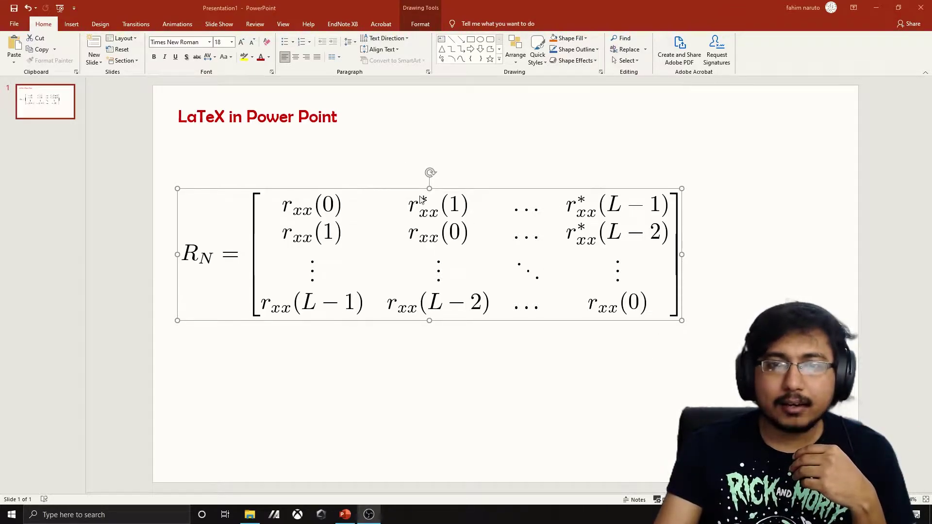
- Enlarge the matrix equation far beyond the slide's edges and look over how sharp its characters stay
left_click_drag(497, 192, 489, 139)
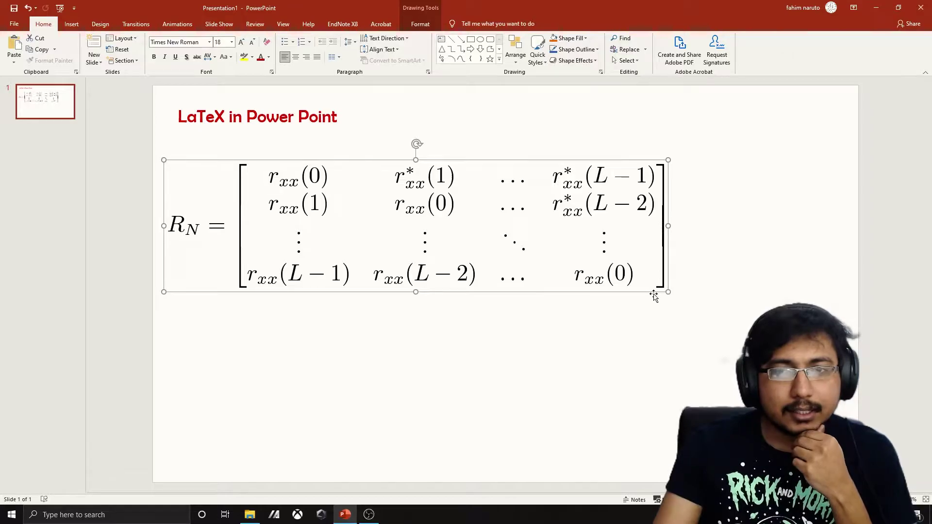
left_click_drag(665, 292, 927, 404)
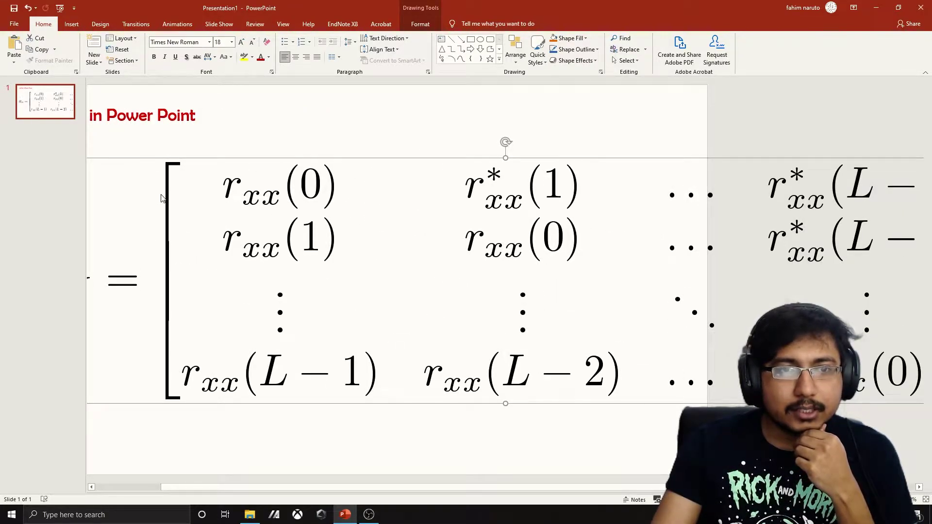
left_click_drag(166, 201, 293, 183)
left_click_drag(154, 395, 92, 474)
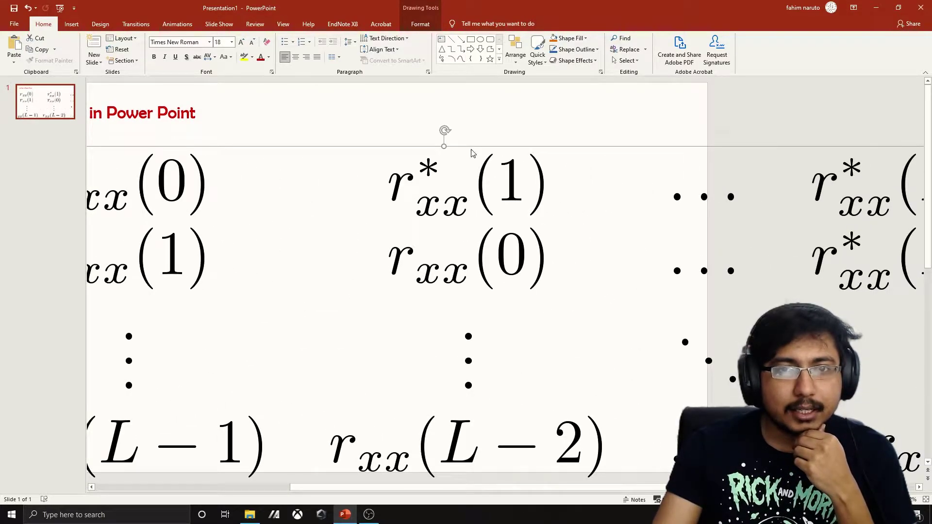
left_click_drag(635, 492, 754, 492)
scroll(899, 433, "down", 1)
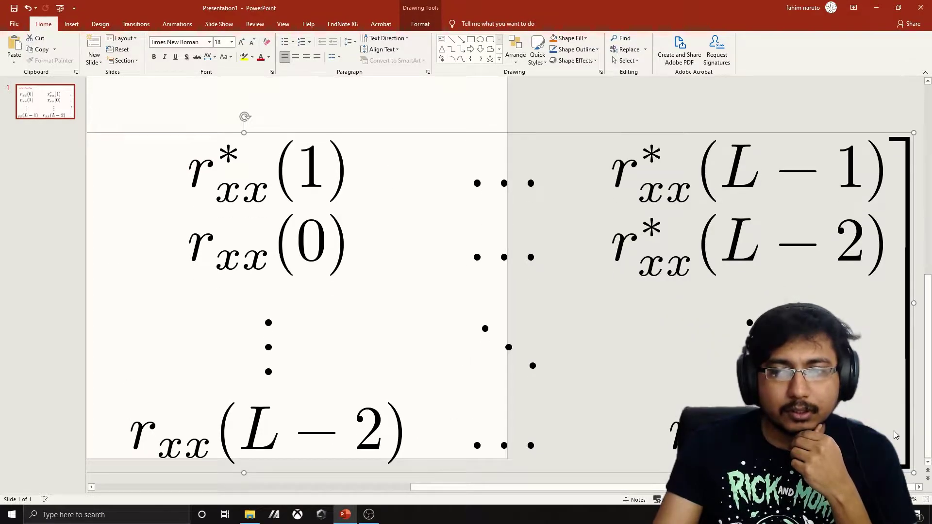
- Shrink the matrix equation so it fits within the slide and place it just below the title
scroll(462, 252, "down", 5)
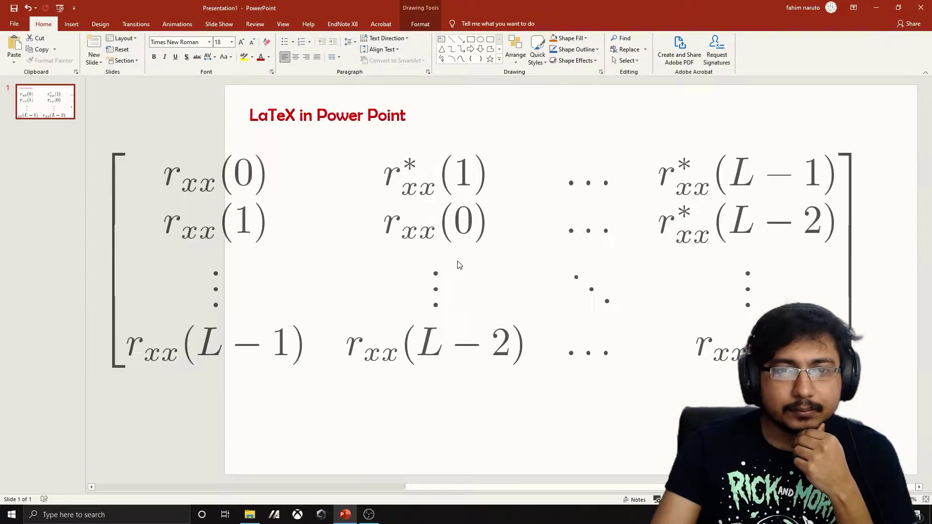
left_click_drag(558, 486, 543, 488)
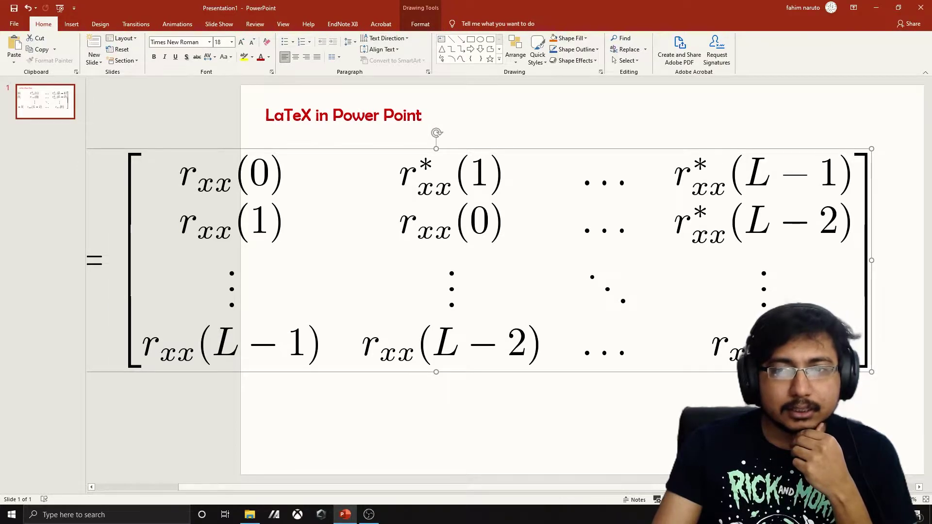
left_click_drag(872, 370, 480, 229)
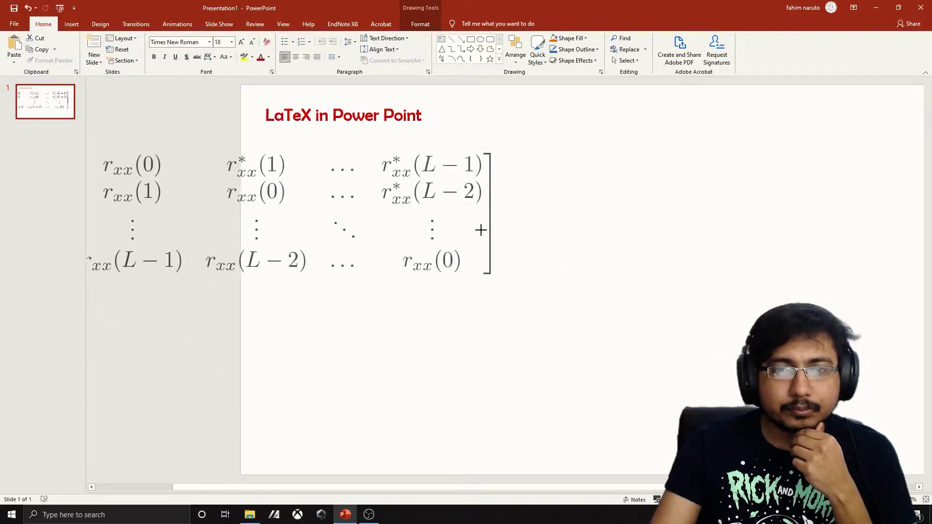
left_click_drag(410, 195, 657, 187)
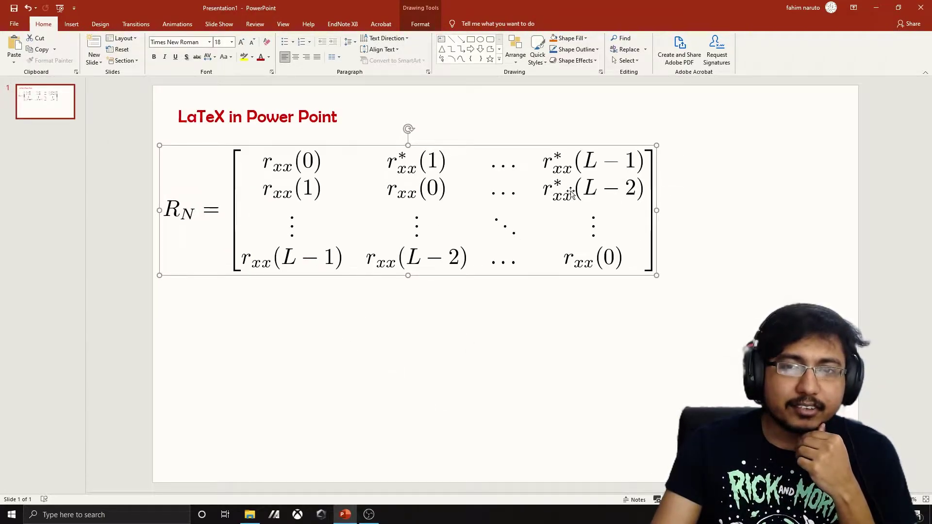
- Ungroup the matrix equation and move the two upper entries of its second column to the empty area below the matrix
right_click(232, 174)
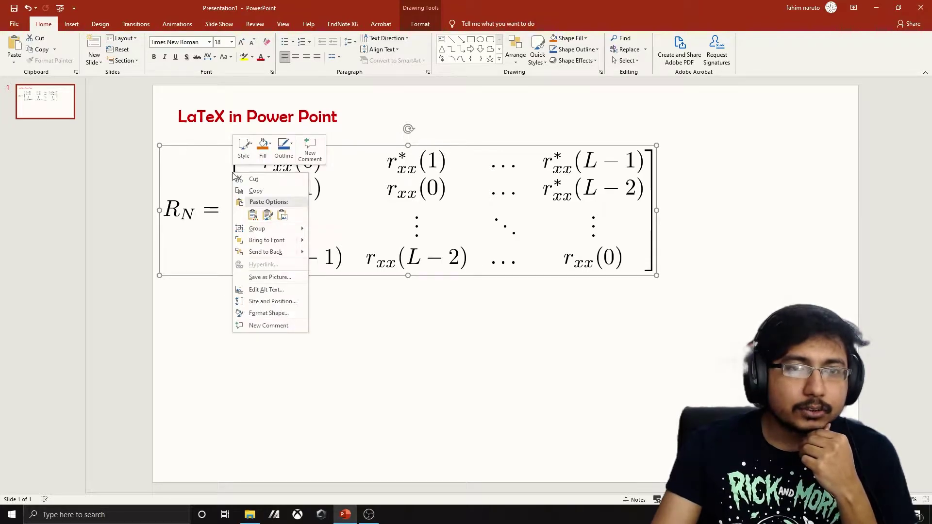
mouse_move(299, 229)
left_click(335, 254)
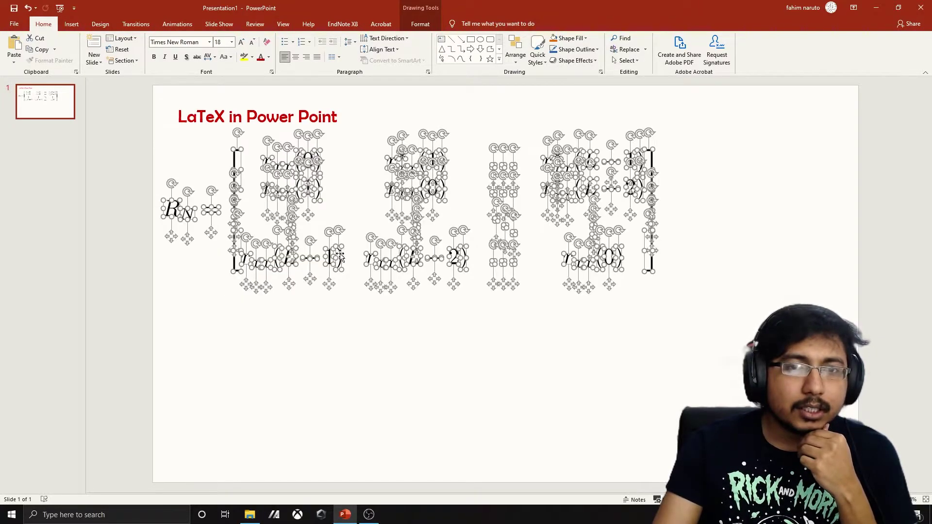
left_click(281, 357)
mouse_move(381, 131)
left_mouse_down()
mouse_move(456, 209)
mouse_move(542, 392)
left_mouse_up()
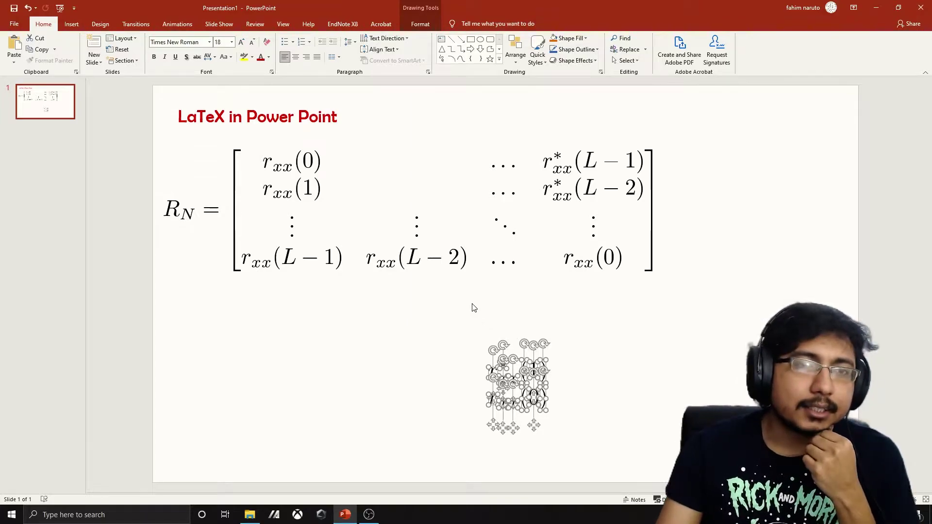
- Undo the move of the two matrix entries and the ungrouping of the equation
right_click(206, 389)
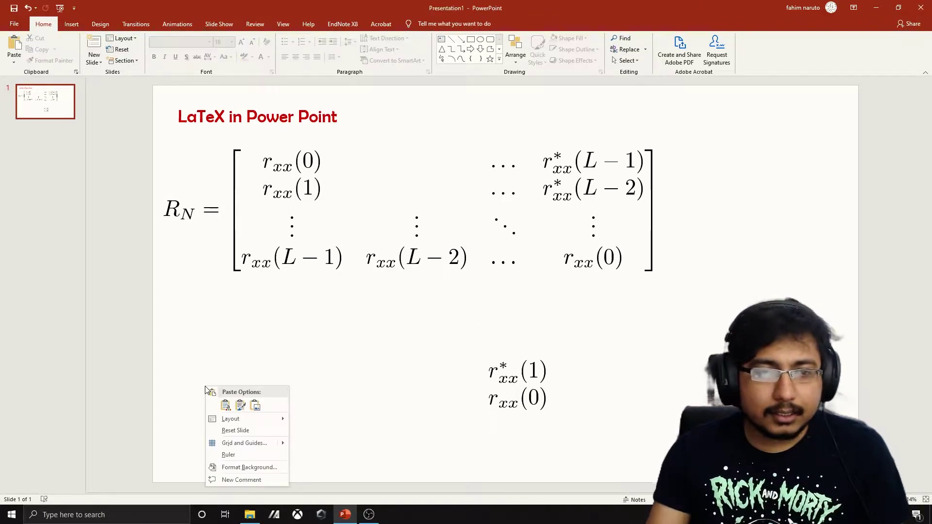
left_click(179, 274)
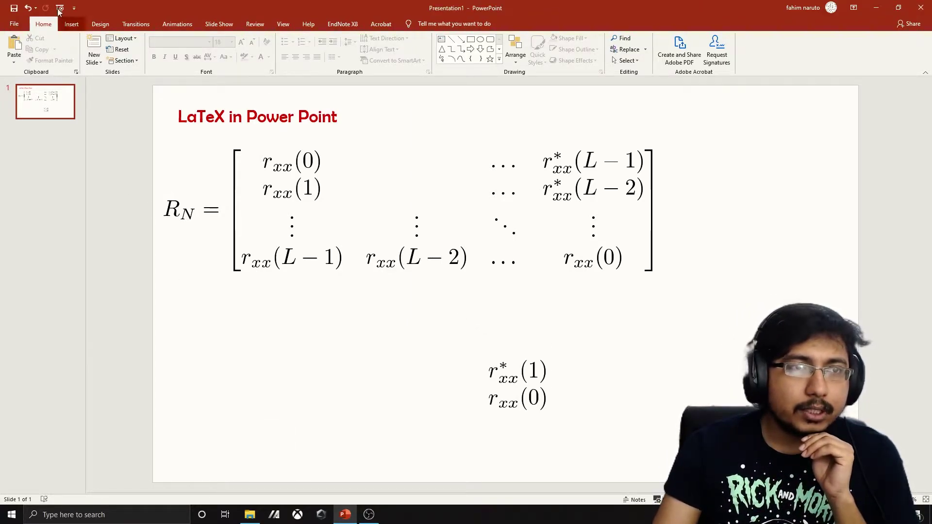
left_click(27, 9)
left_click(27, 8)
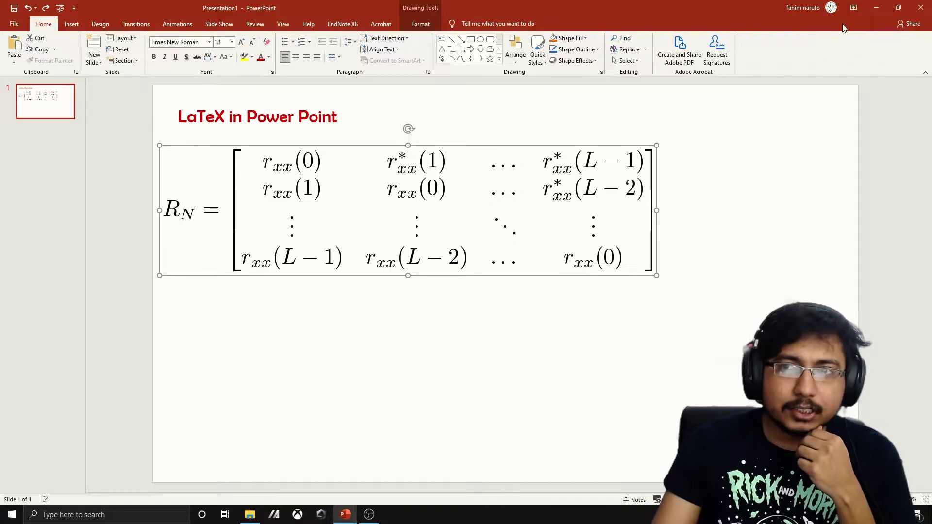
left_click(876, 12)
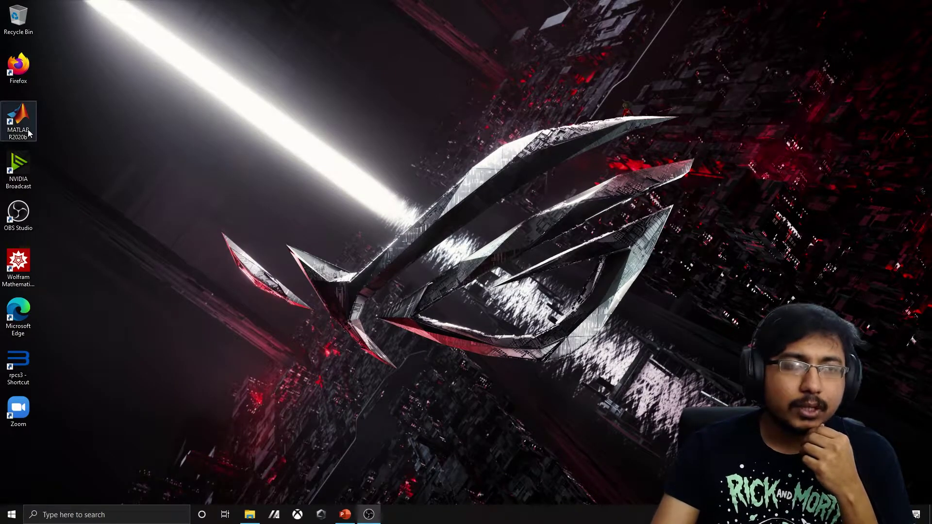
double_click(18, 313)
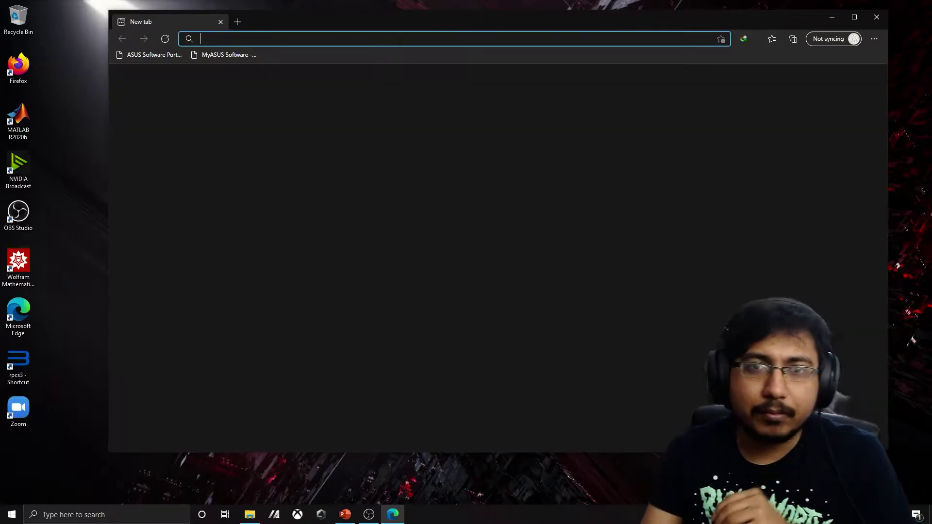
left_click(401, 38)
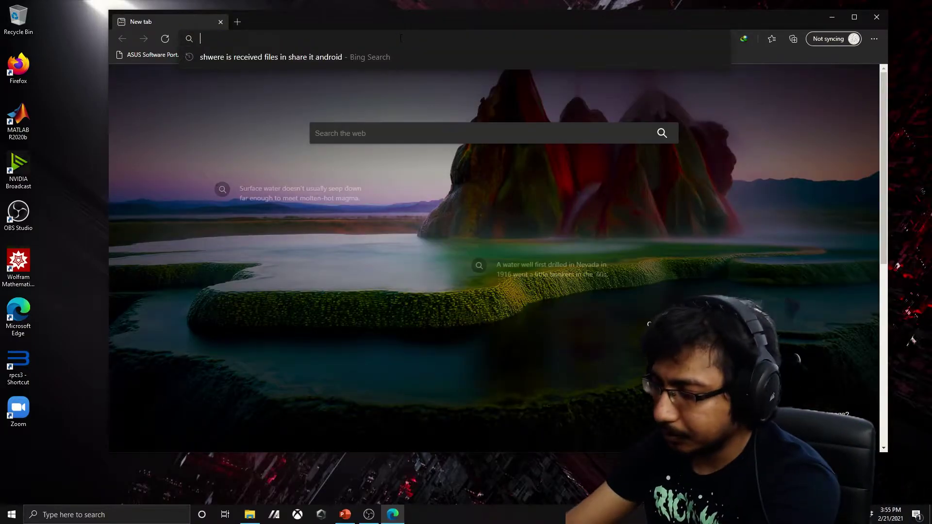
type("www")
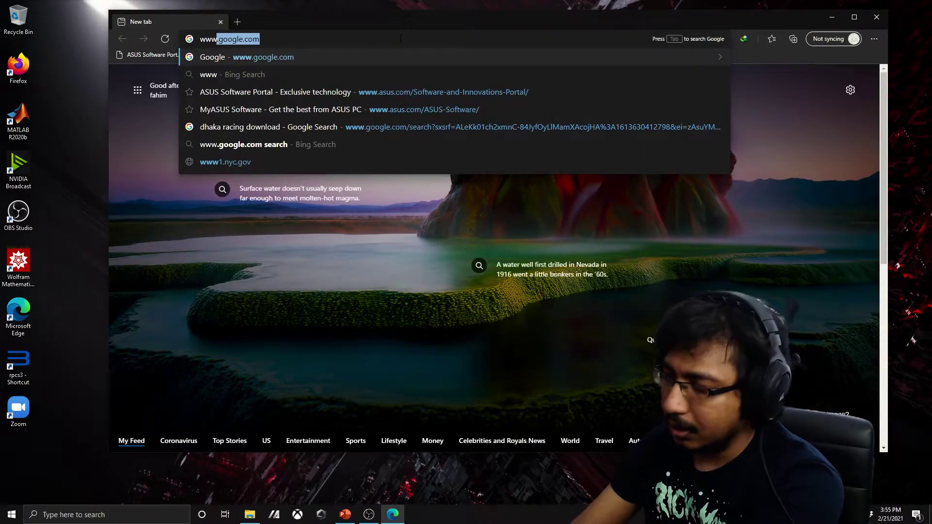
type(".google.com")
key("Return")
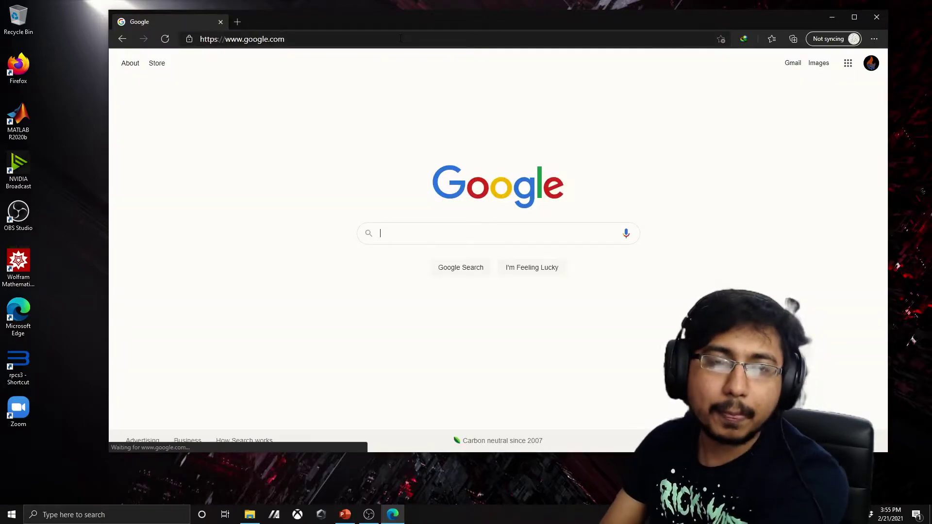
- Search Google for "iguanatex download"
left_click(513, 229)
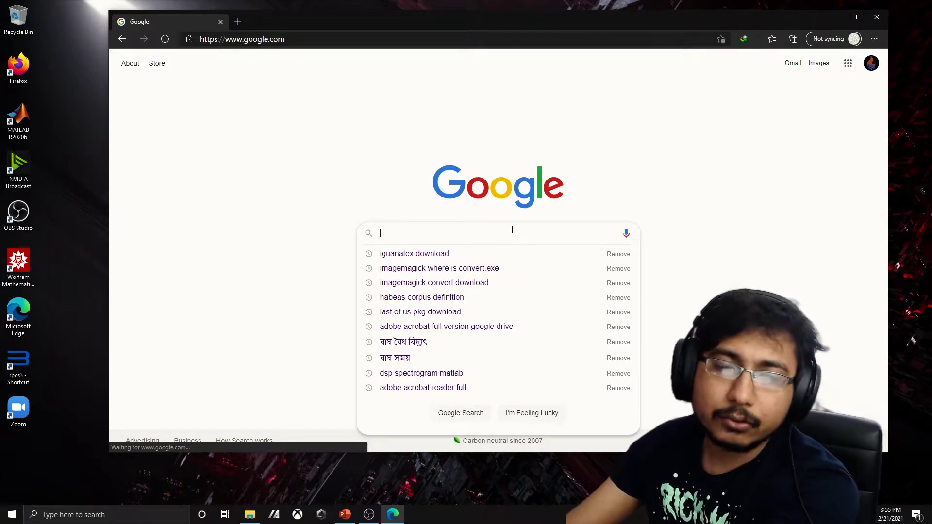
type("i")
key("Down")
key("Return")
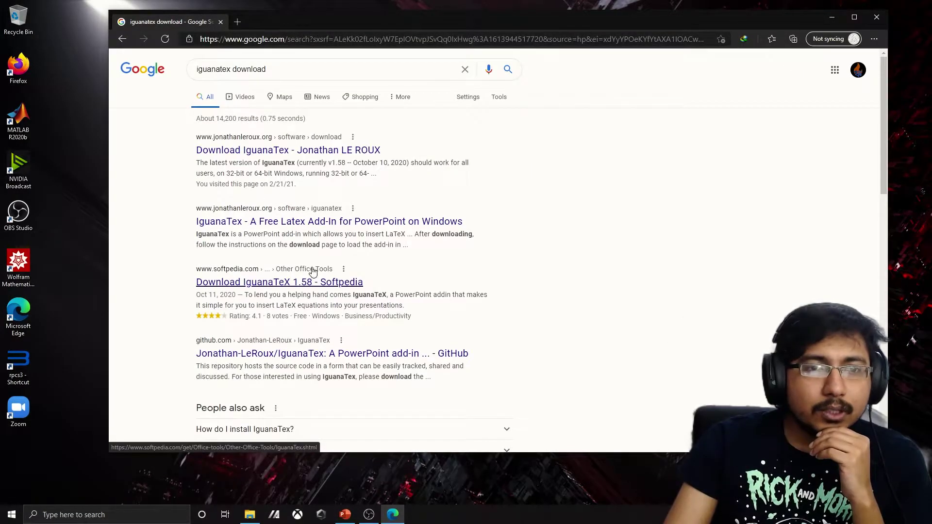
- Download the recommended IguanaTex v1.58 (.ppam) from the developer's download page and locate the file in the Downloads folder
left_click(274, 151)
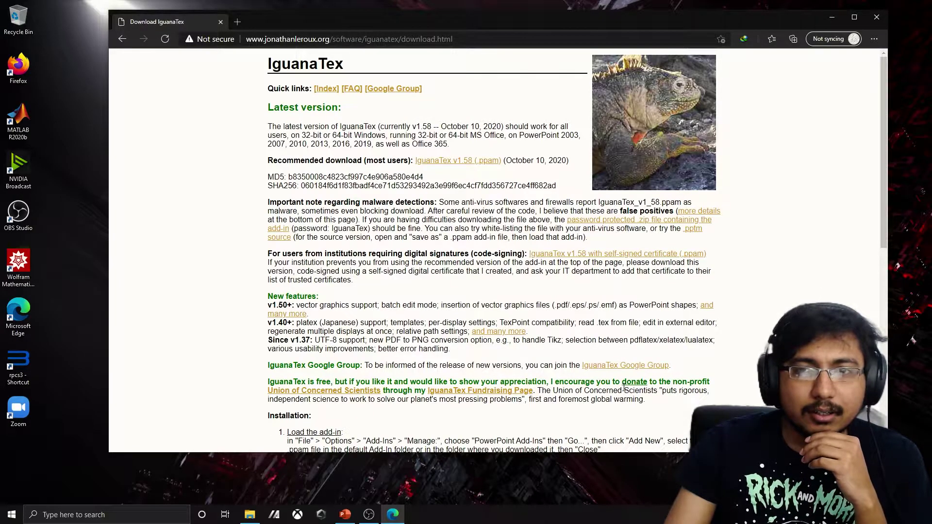
left_click(457, 161)
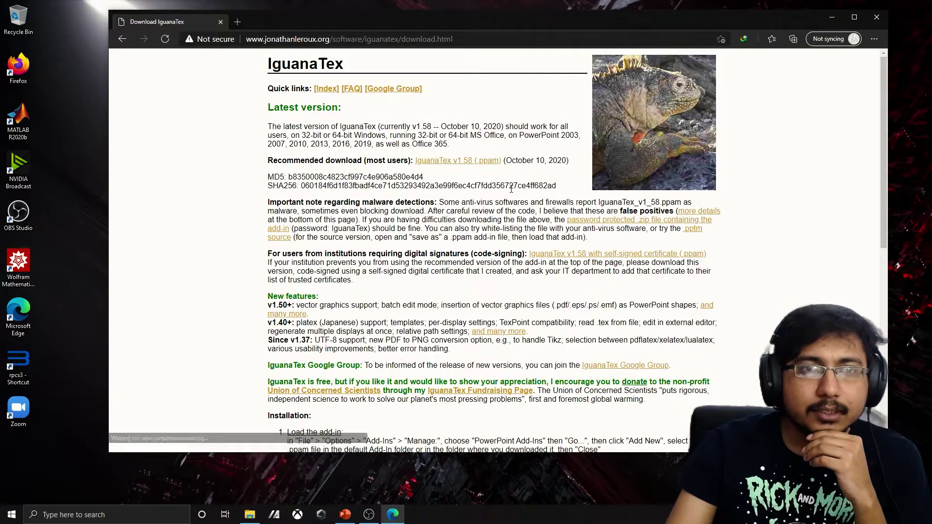
left_click(217, 440)
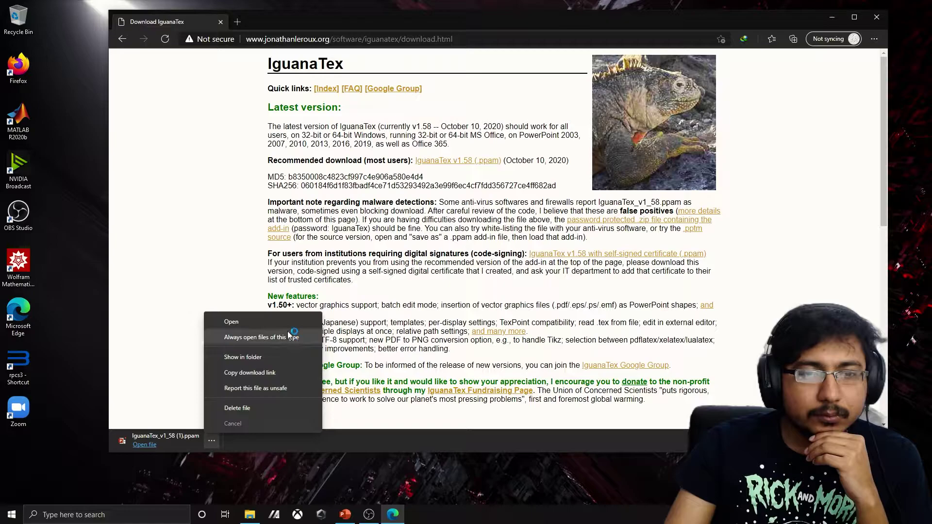
left_click(296, 357)
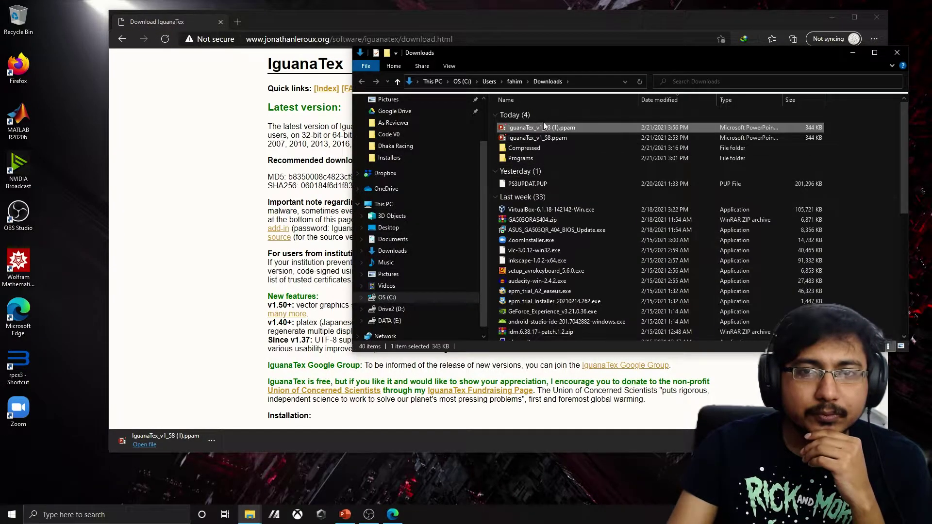
left_click(557, 139)
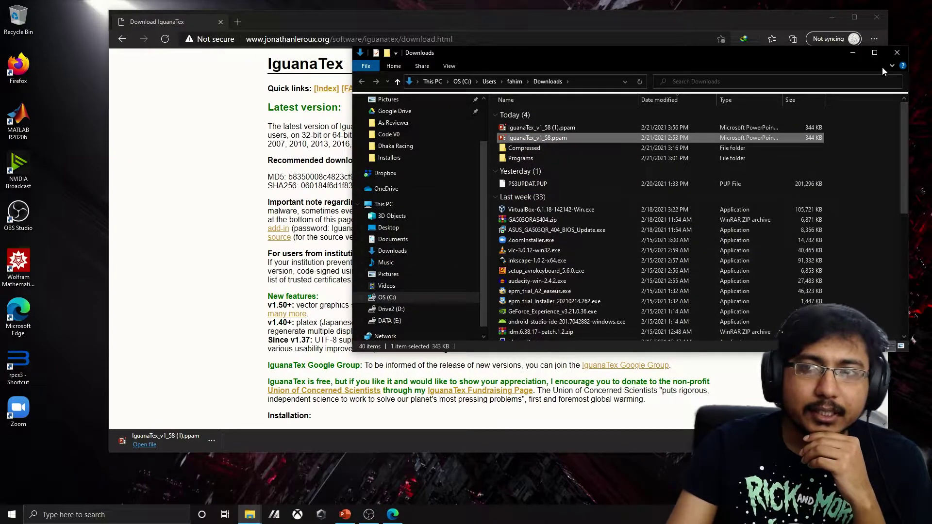
- Minimize the Downloads folder and the browser, and switch back to the presentation in PowerPoint
left_click(854, 54)
left_click(841, 18)
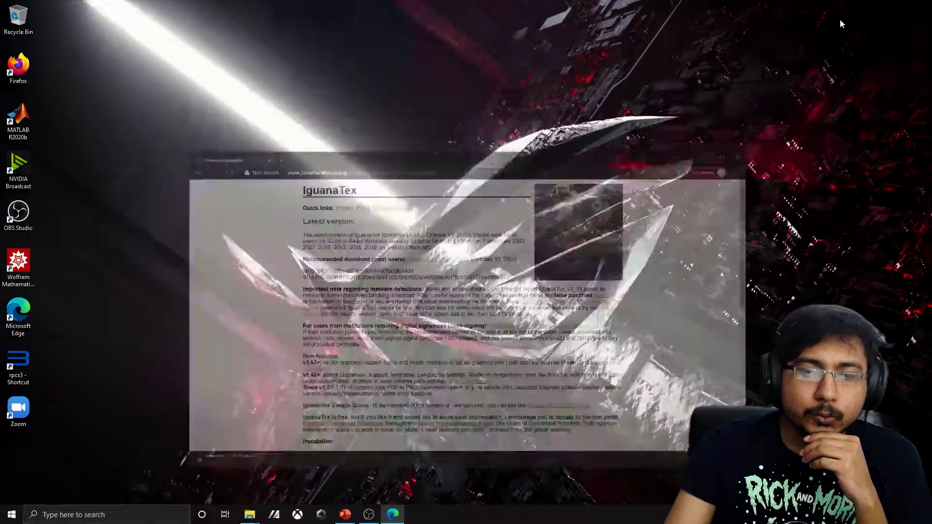
left_click(345, 515)
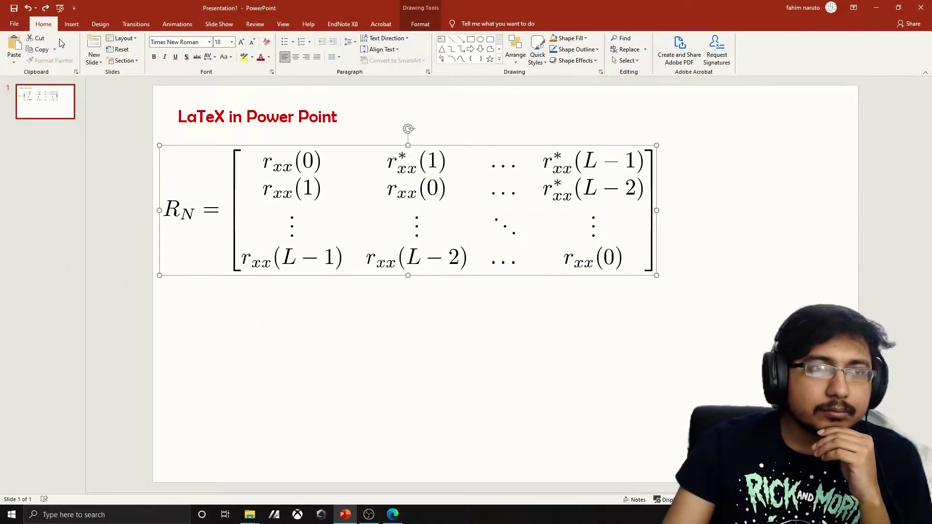
- Open the add-in manager for PowerPoint Add-ins from the PowerPoint options
left_click(14, 24)
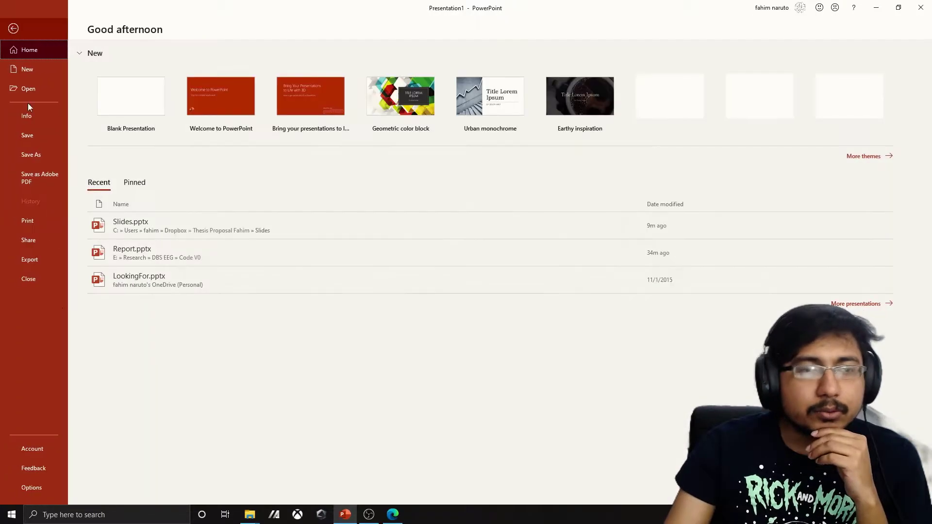
left_click(40, 486)
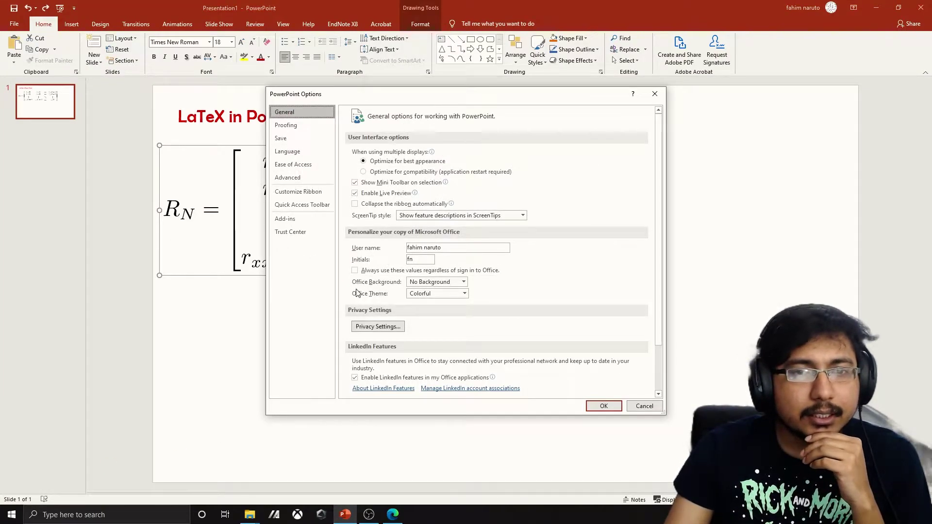
left_click(311, 216)
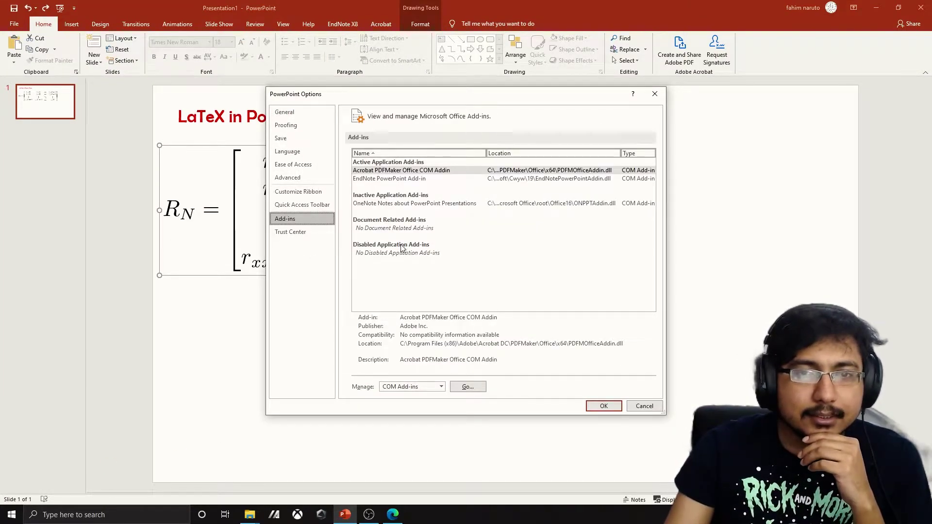
left_click(441, 387)
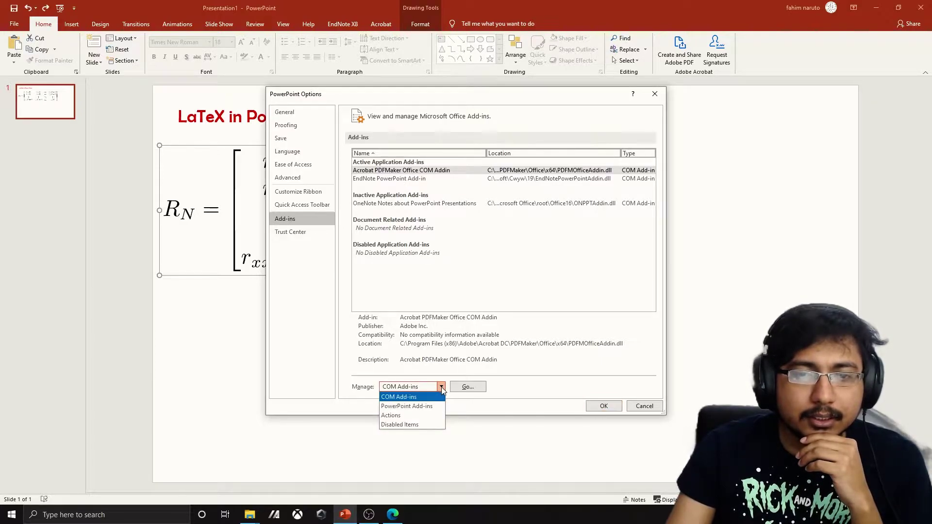
left_click(426, 406)
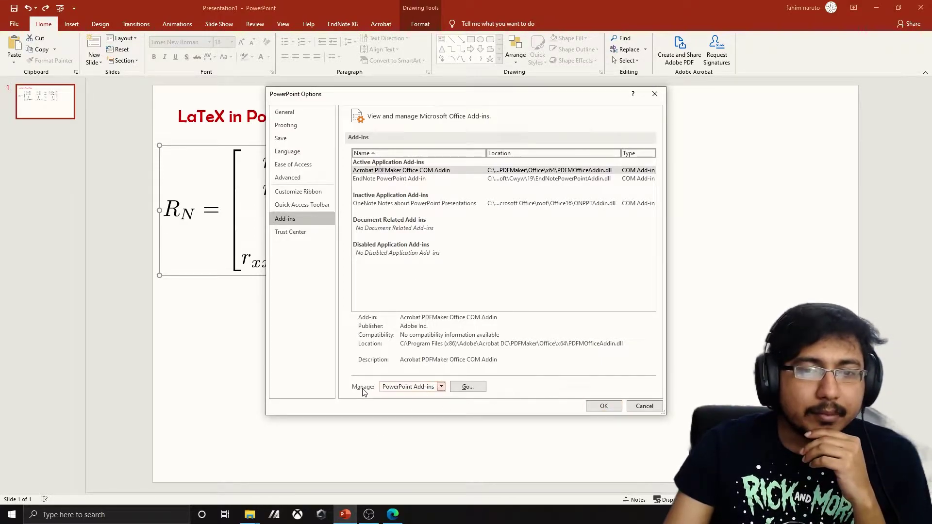
left_click(469, 391)
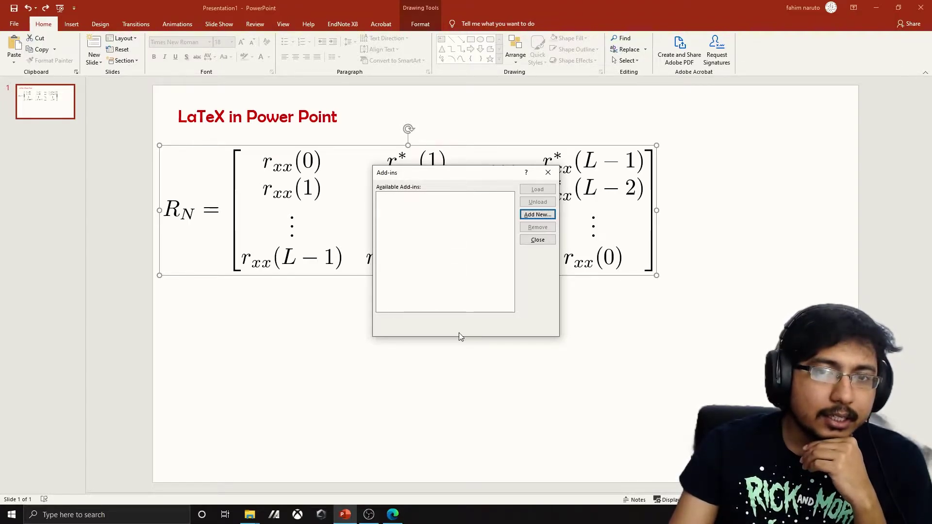
- Add IguanaTex_v1_58.ppam from the Documents folder as a new add-in with macros enabled, and display the IguanaTeX commands
left_click(533, 220)
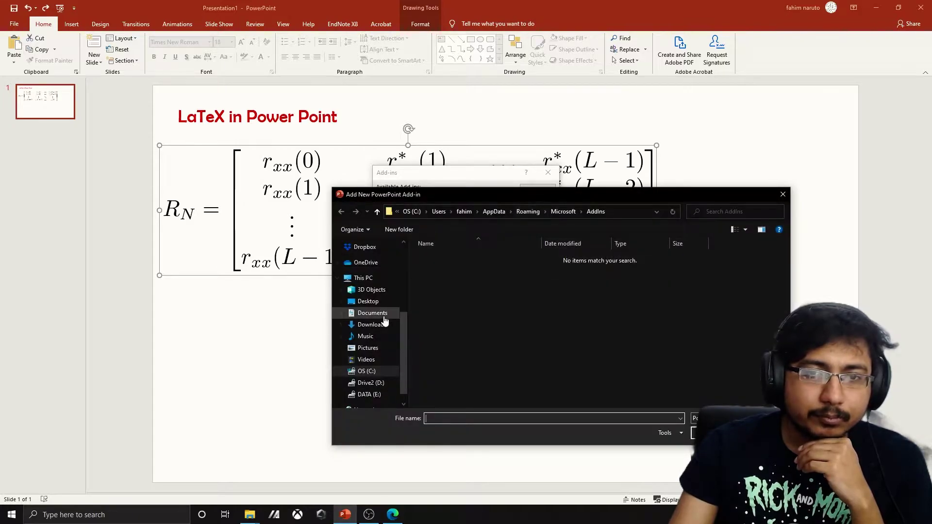
left_click(380, 314)
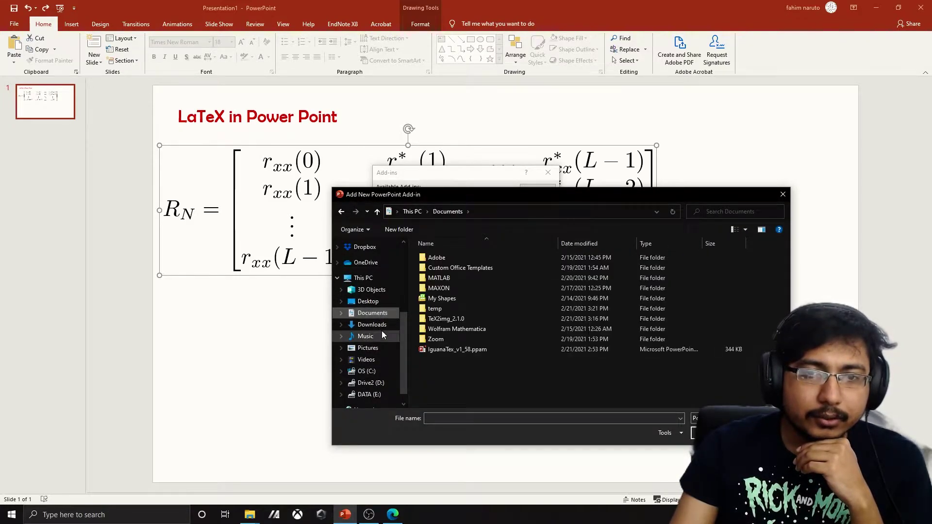
left_click(512, 355)
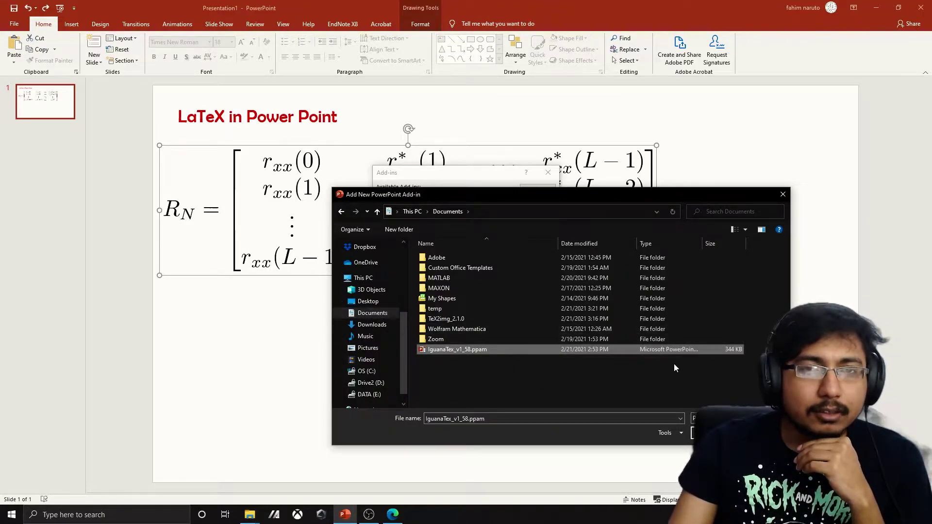
left_click(709, 432)
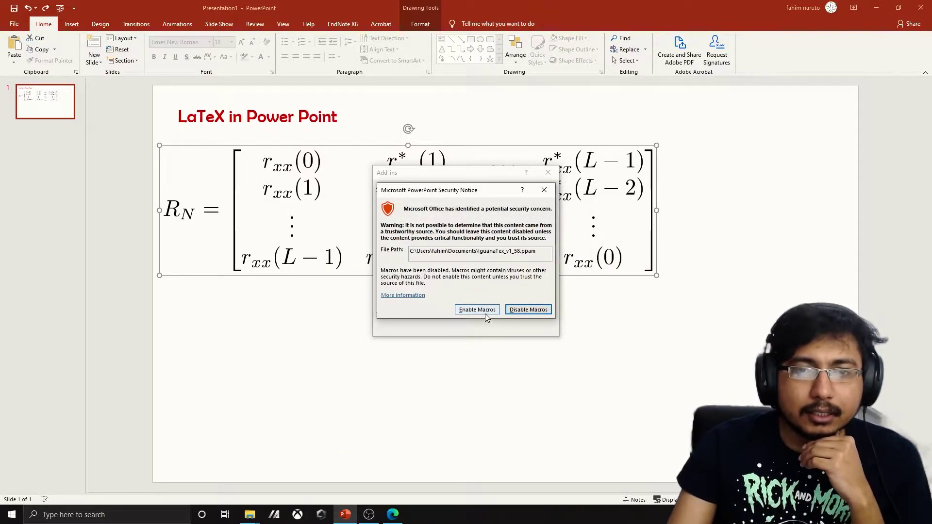
left_click(468, 311)
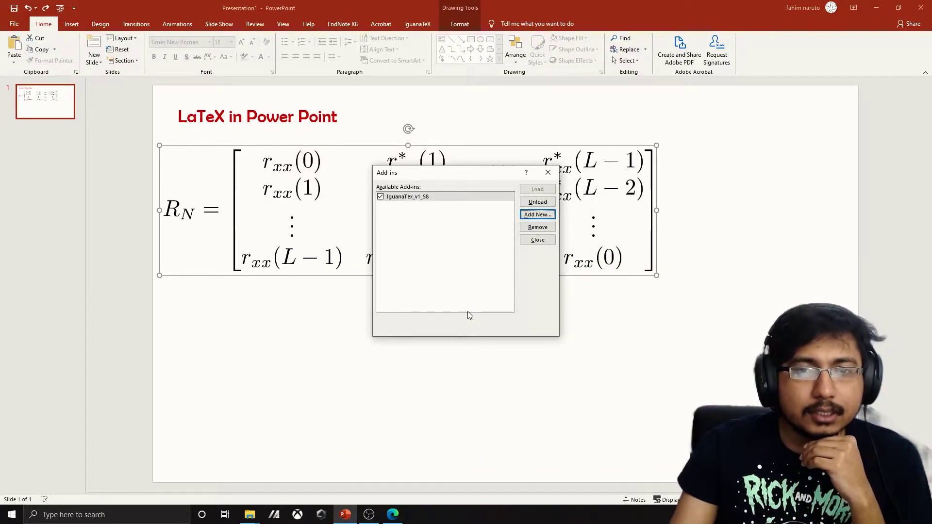
left_click(538, 240)
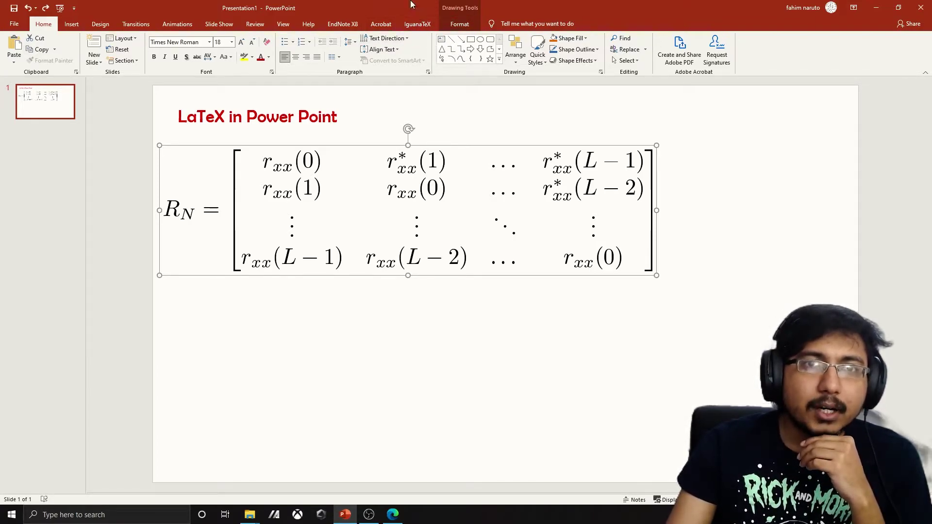
left_click(420, 27)
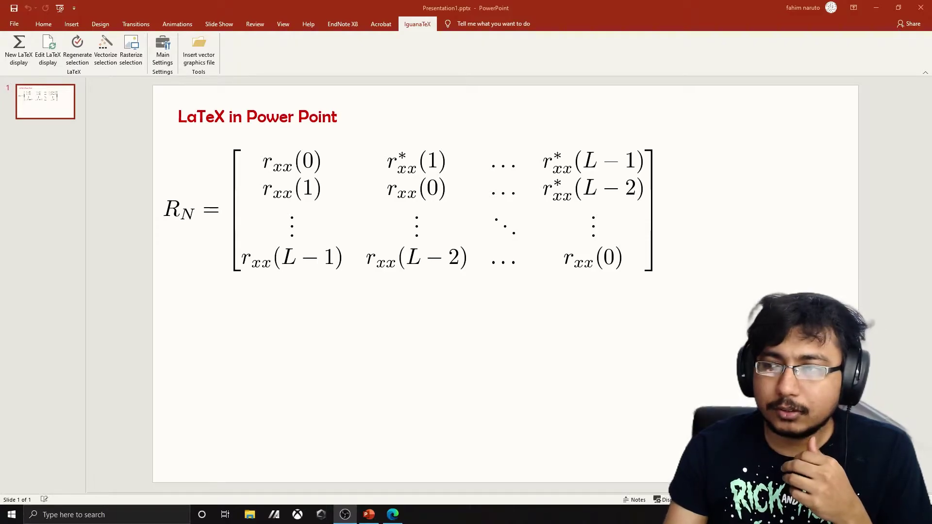
- Search Windows for "mik" and "tex" to check for an installed LaTeX distribution and editor, and return to the presentation
left_click(115, 518)
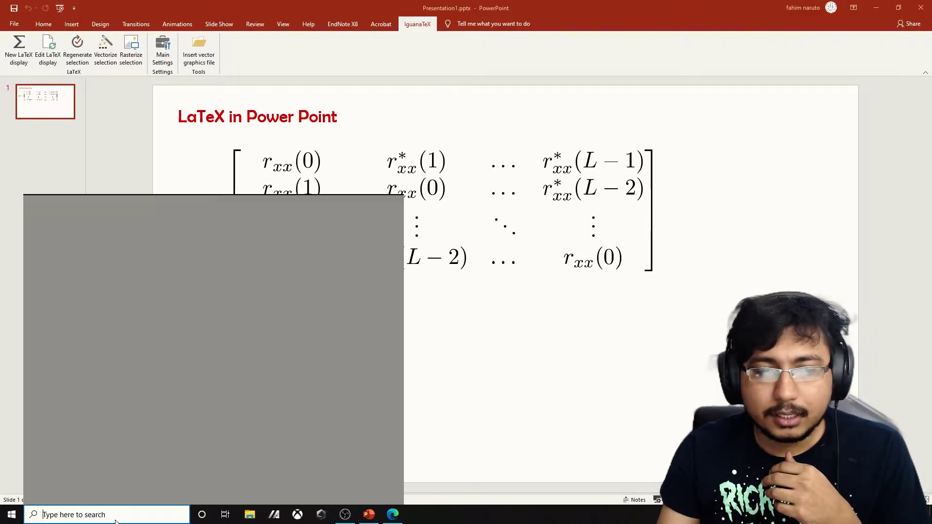
type("mik")
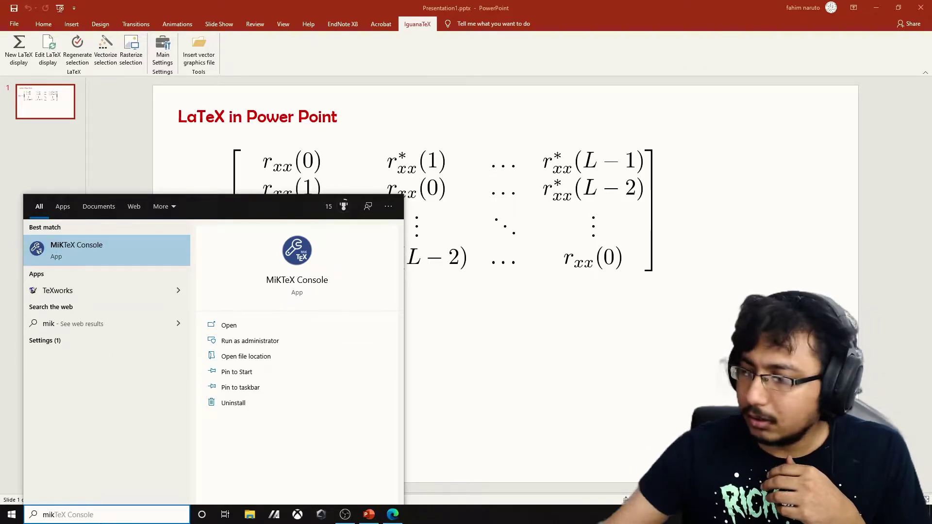
key("BackSpace")
key("BackSpace")
key("BackSpace")
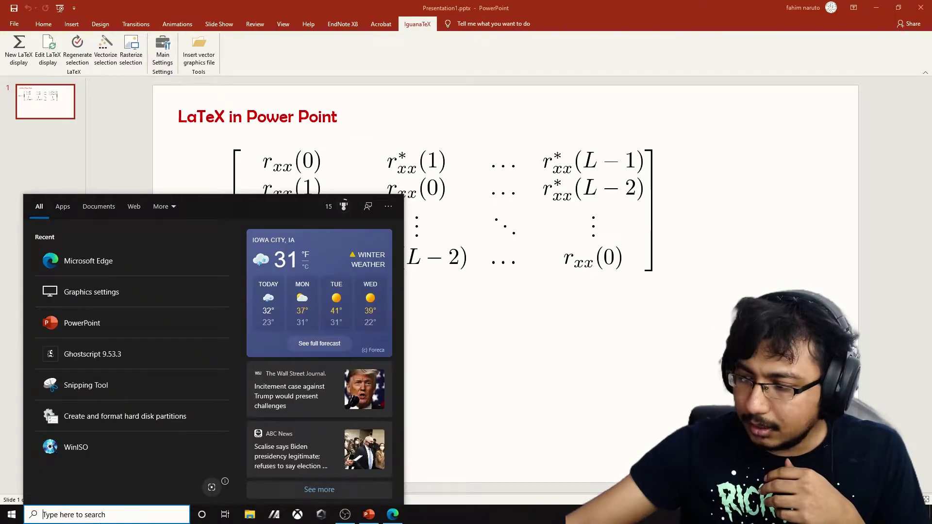
type("tex")
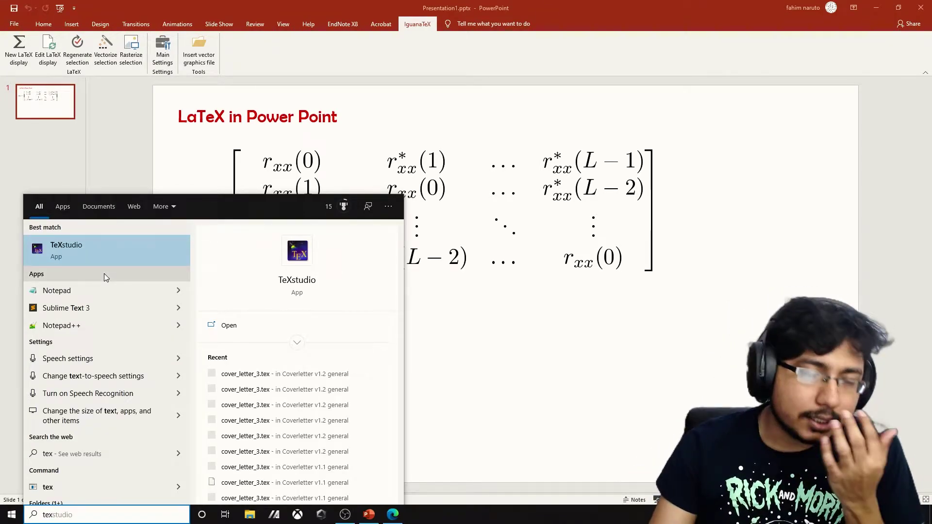
left_click(514, 321)
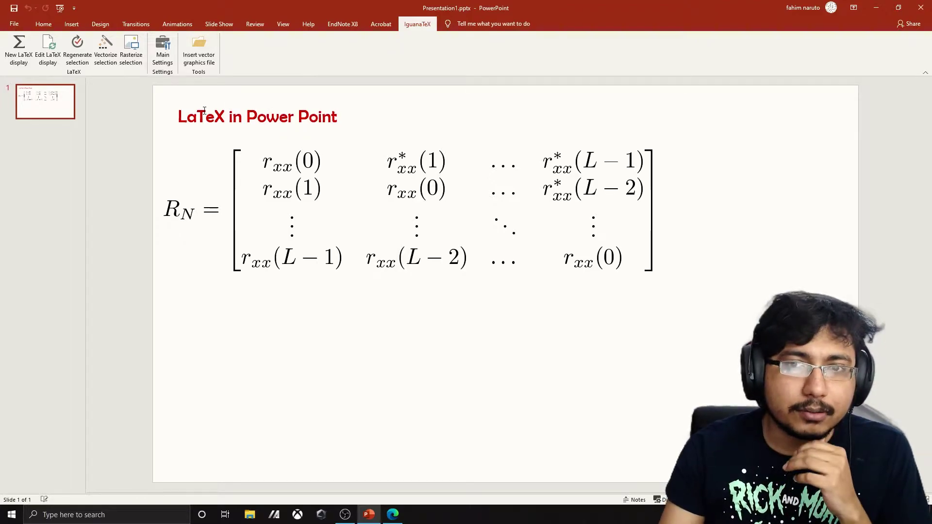
- In the IguanaTeX main settings, choose the temp folder inside Documents as the absolute temporary folder path
left_click(164, 55)
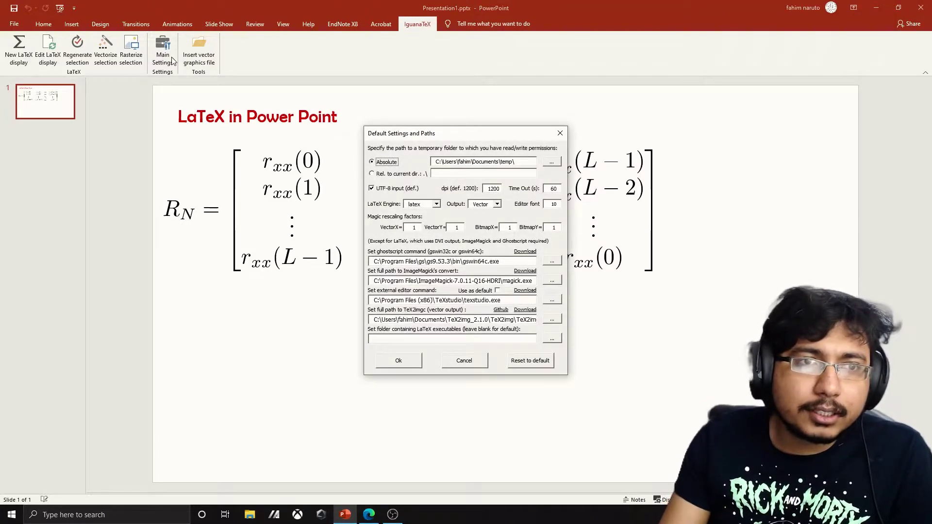
left_click_drag(442, 132, 405, 126)
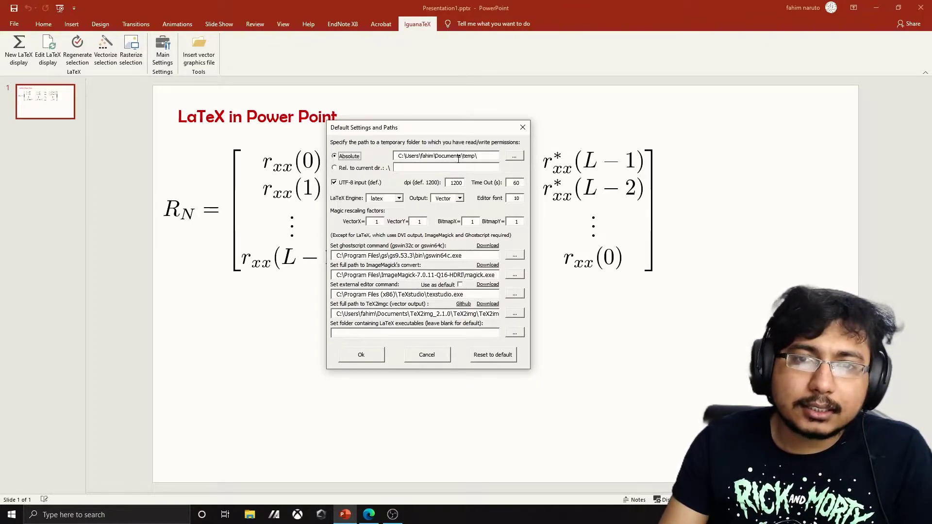
left_click(514, 156)
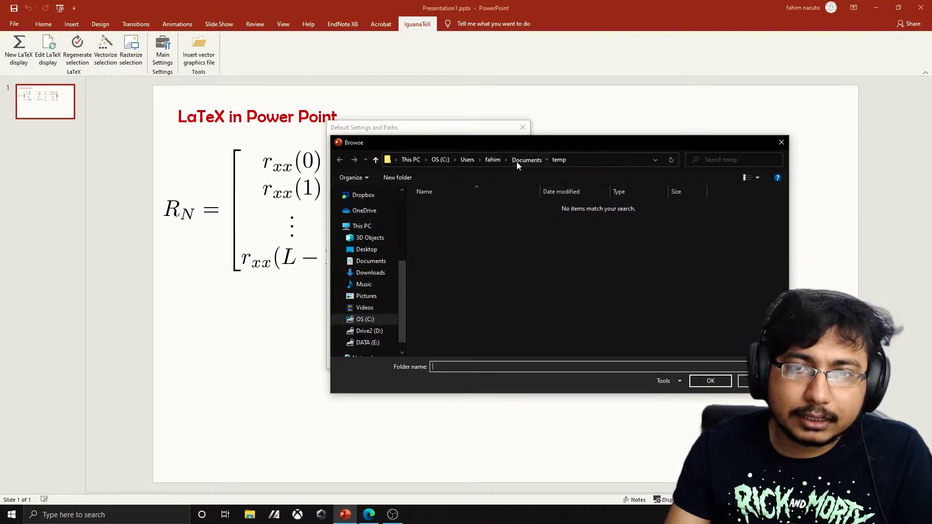
left_click(517, 161)
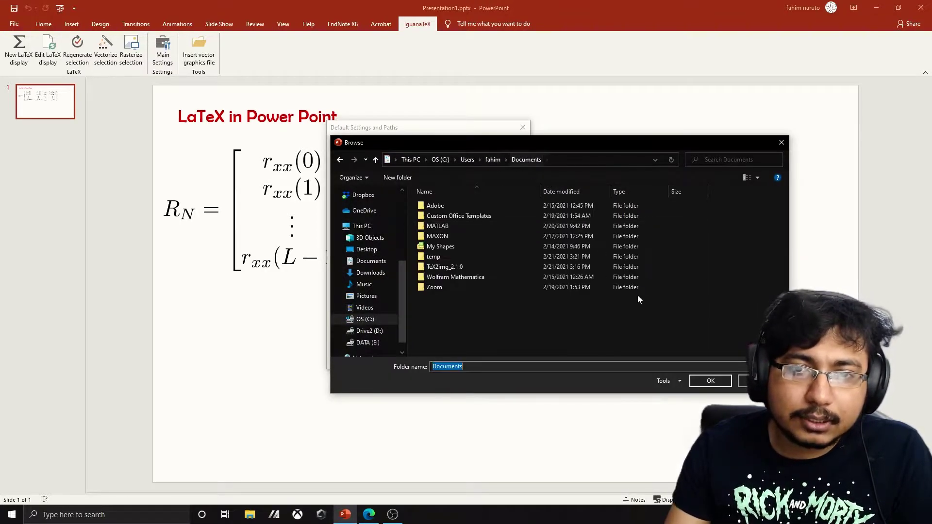
left_click(473, 255)
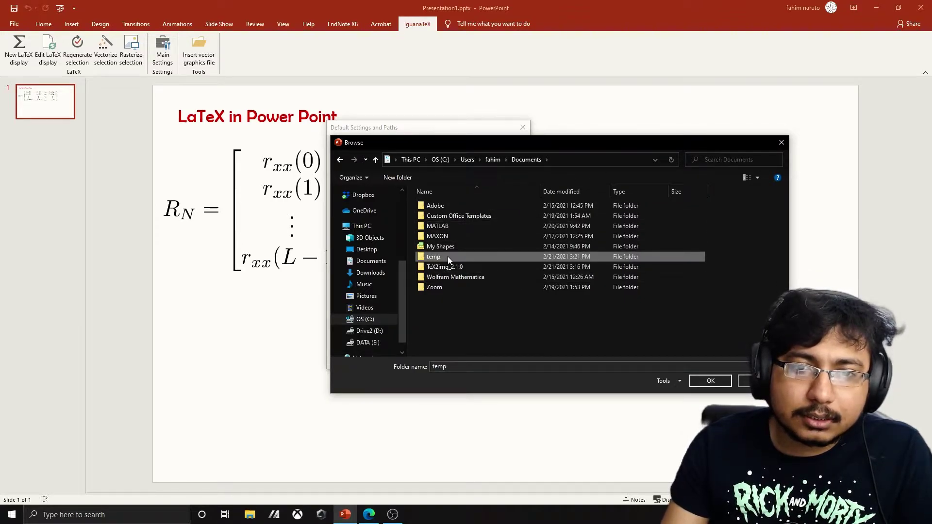
left_click(711, 381)
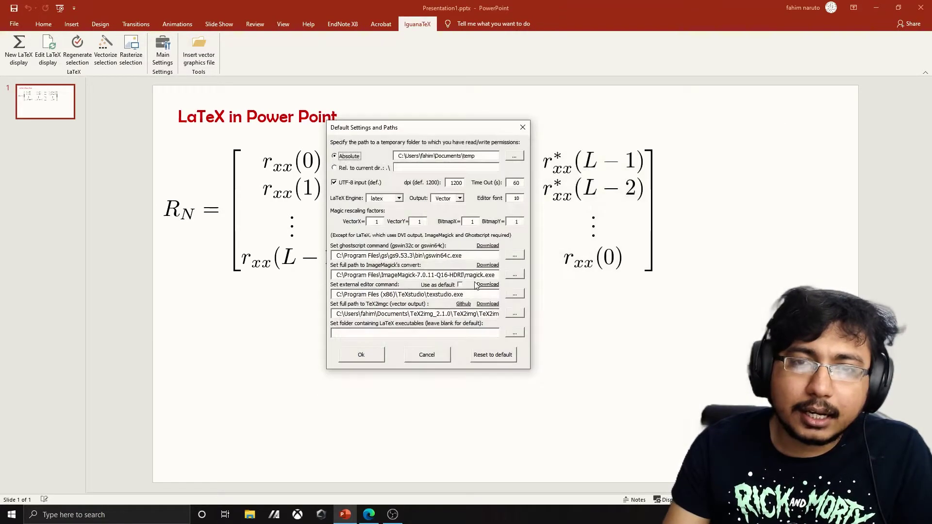
left_click(481, 156)
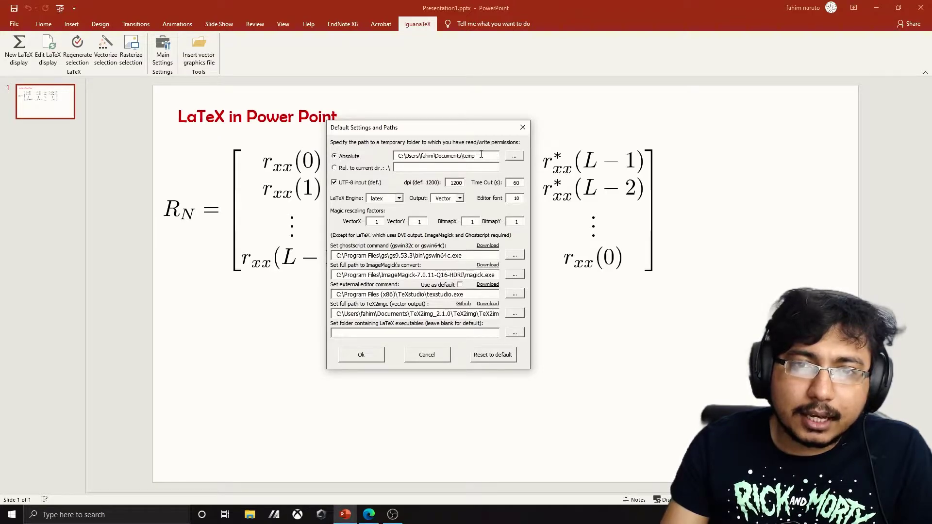
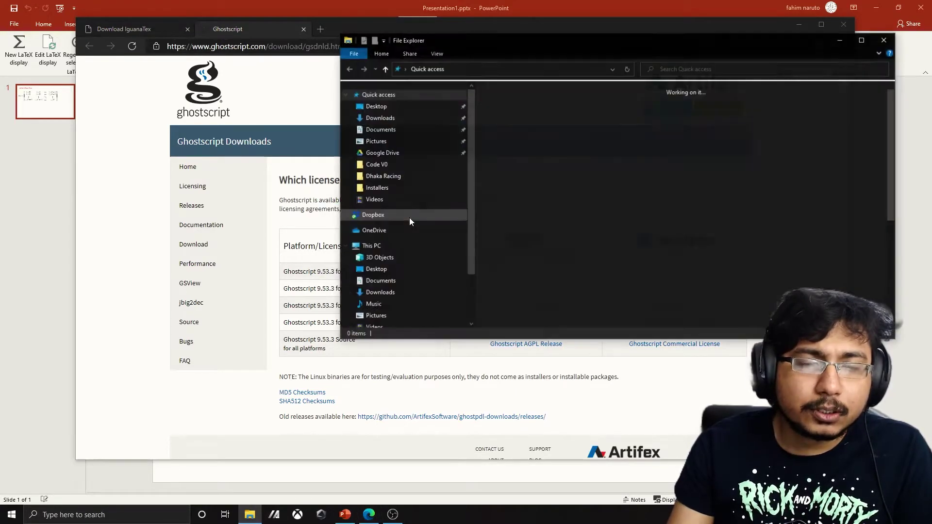
- Look through the Downloads folder for the Ghostscript installer and open its Programs subfolder
scroll(409, 218, "down", 2)
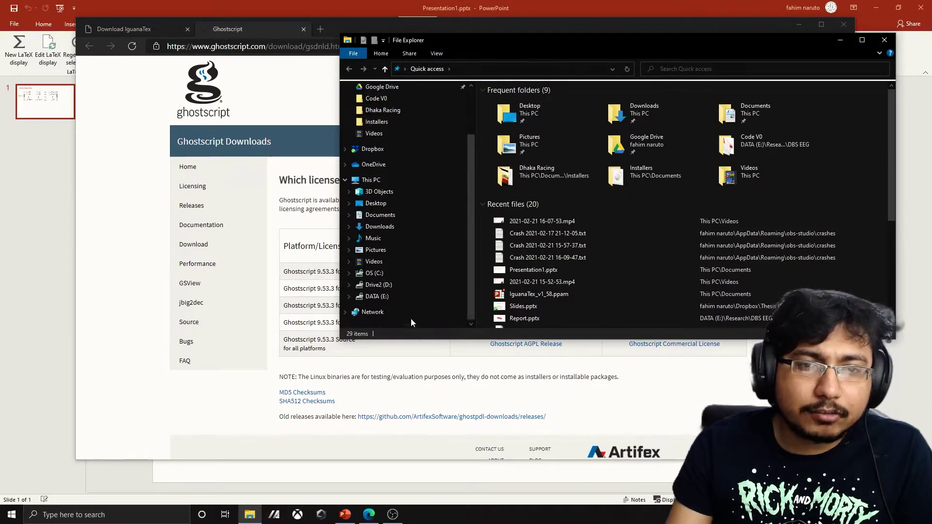
left_click(414, 228)
scroll(609, 242, "down", 3)
scroll(609, 242, "down", 4)
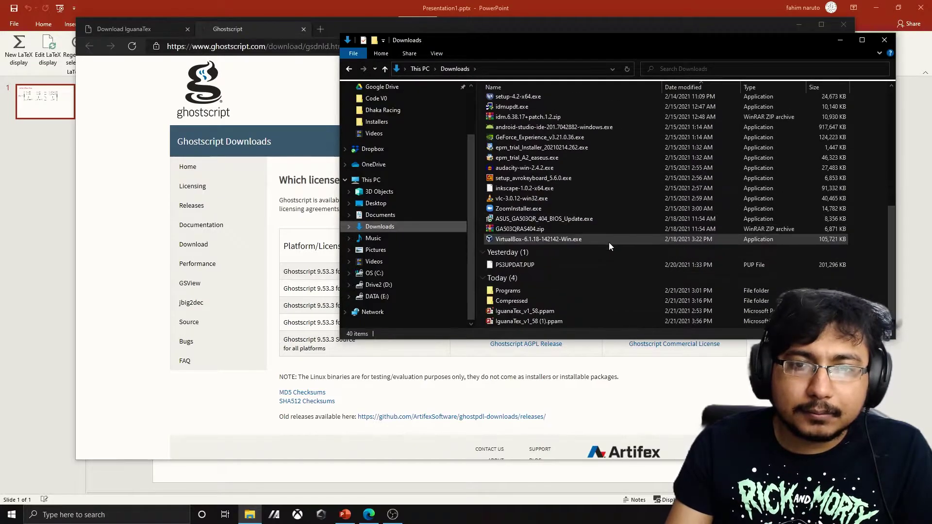
scroll(609, 243, "up", 4)
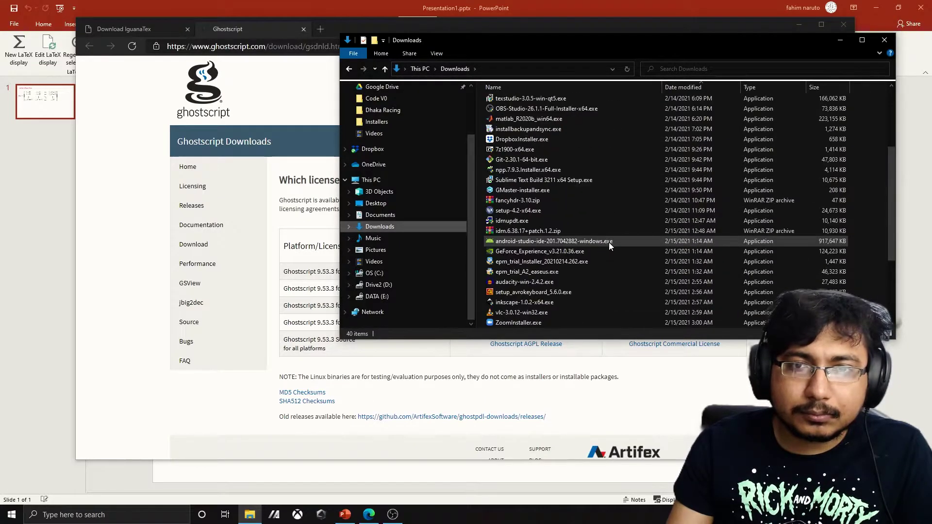
scroll(609, 242, "up", 4)
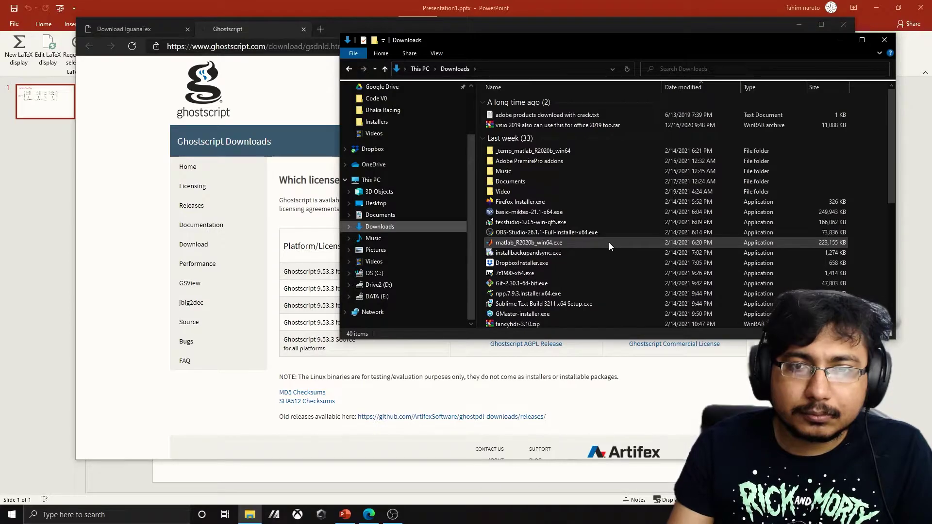
scroll(605, 194, "down", 6)
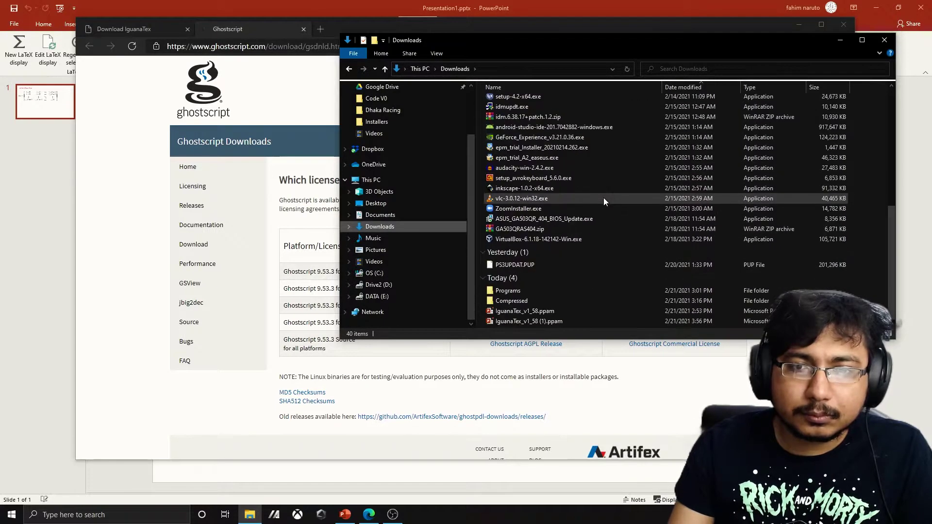
double_click(597, 295)
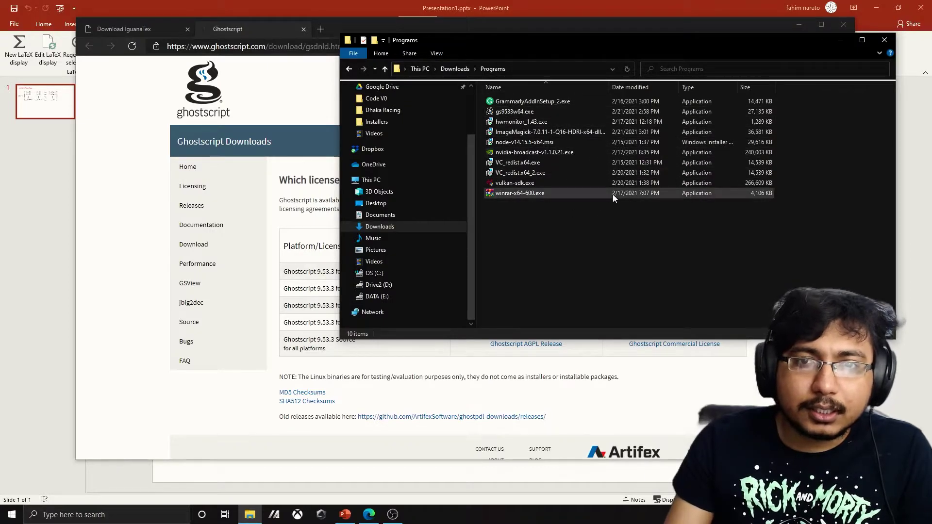
- Run gs9533w64.exe, keep the previous Ghostscript installation, cancel the setup at the license agreement, and return to the IguanaTeX settings in PowerPoint
left_click(583, 112)
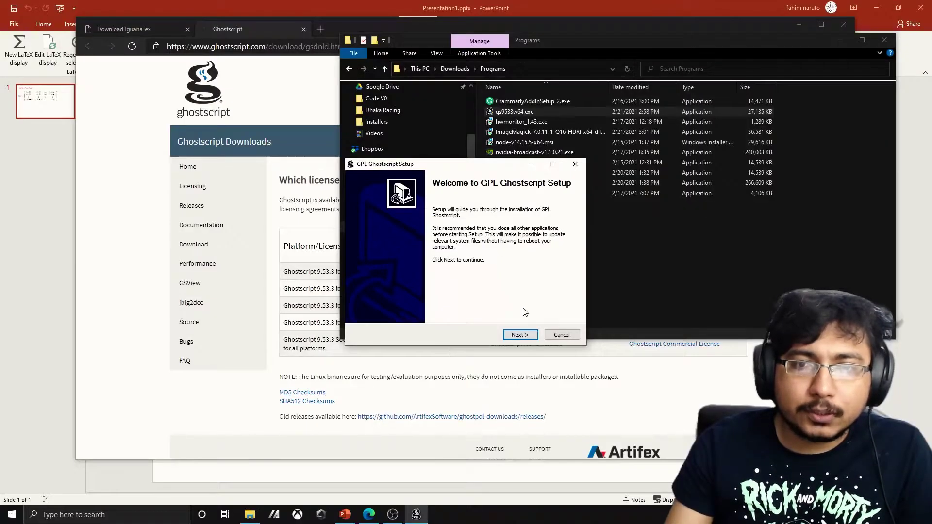
left_click(522, 336)
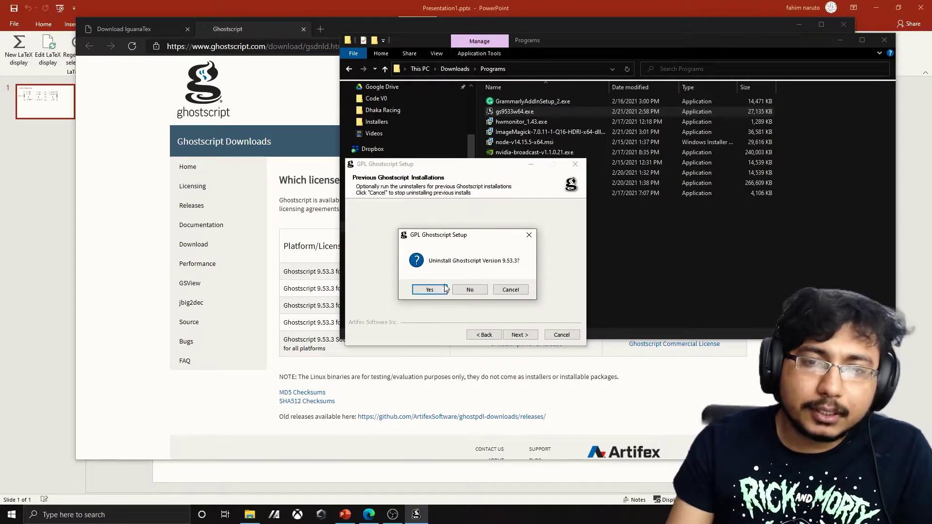
left_click(471, 290)
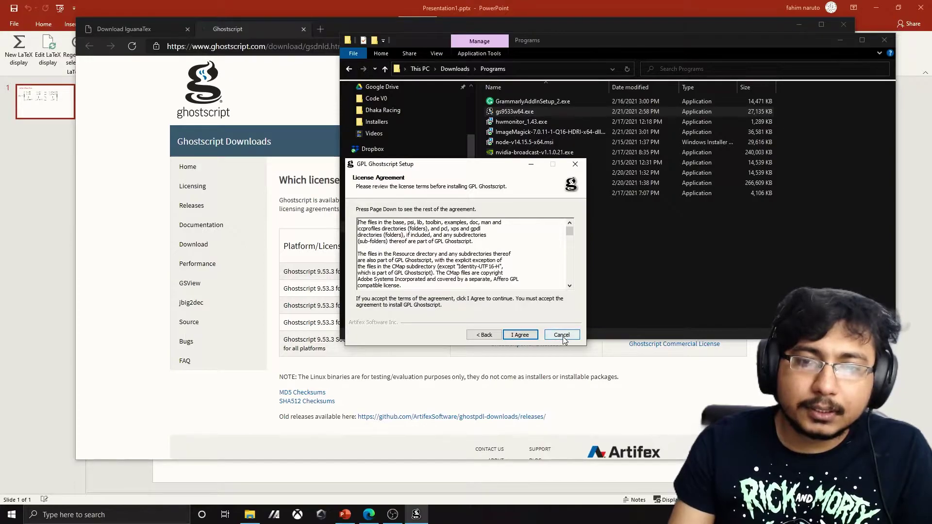
left_click(561, 335)
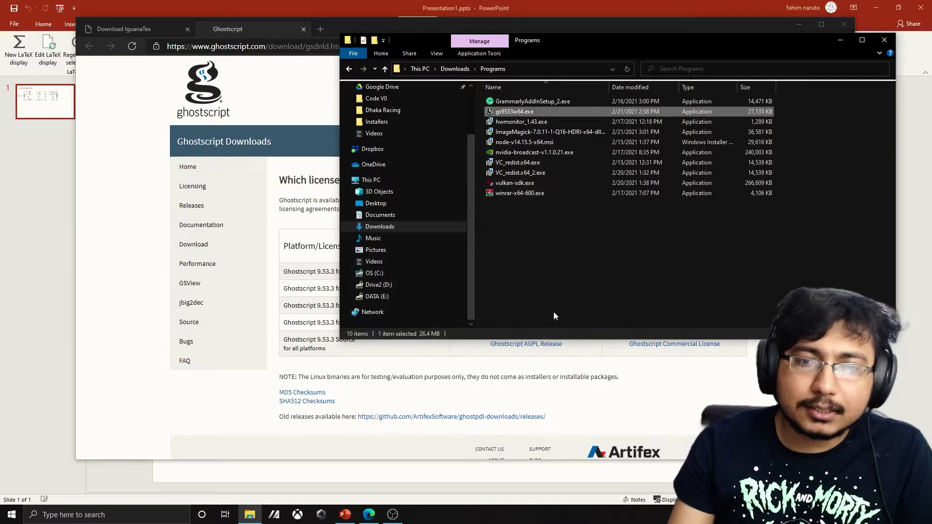
left_click(841, 41)
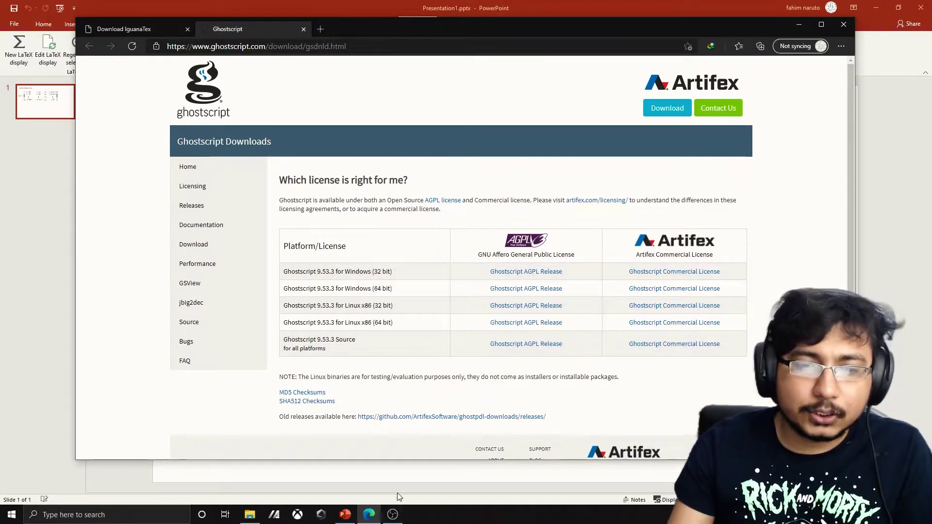
left_click(345, 514)
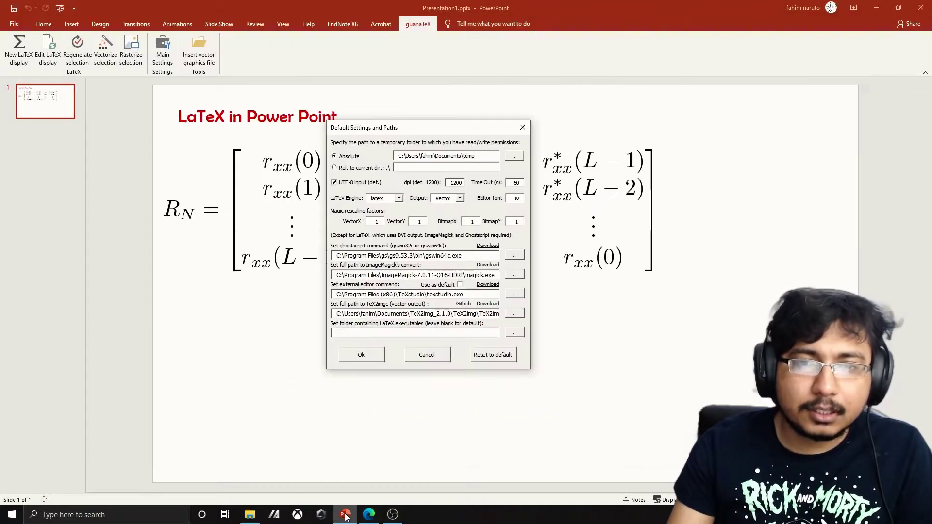
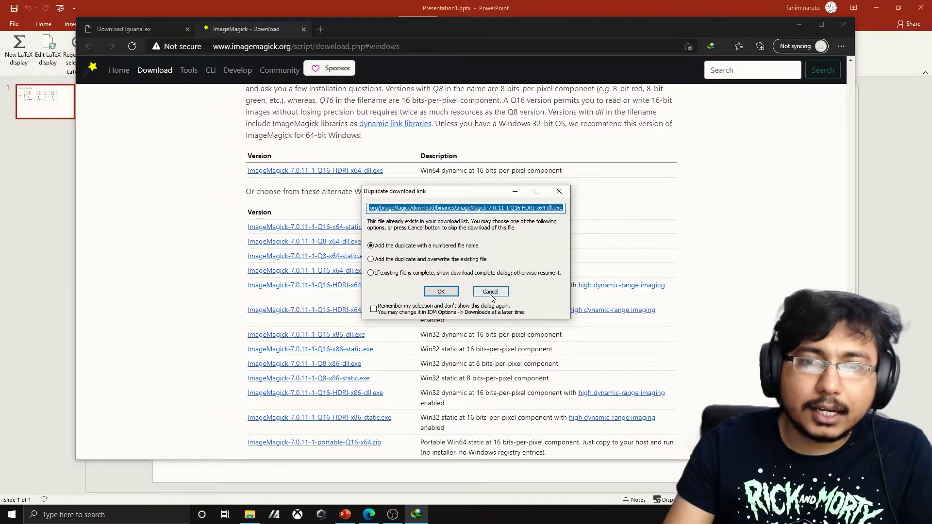
- Cancel the duplicate ImageMagick download, run the existing installer from Programs, accept its agreement, cancel the setup, and return to PowerPoint
left_click(490, 291)
left_click(249, 516)
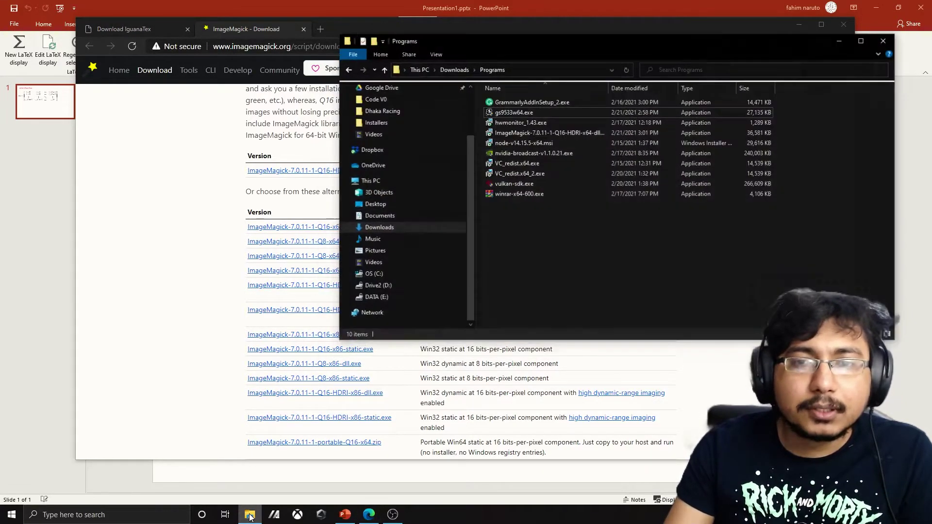
left_click(575, 132)
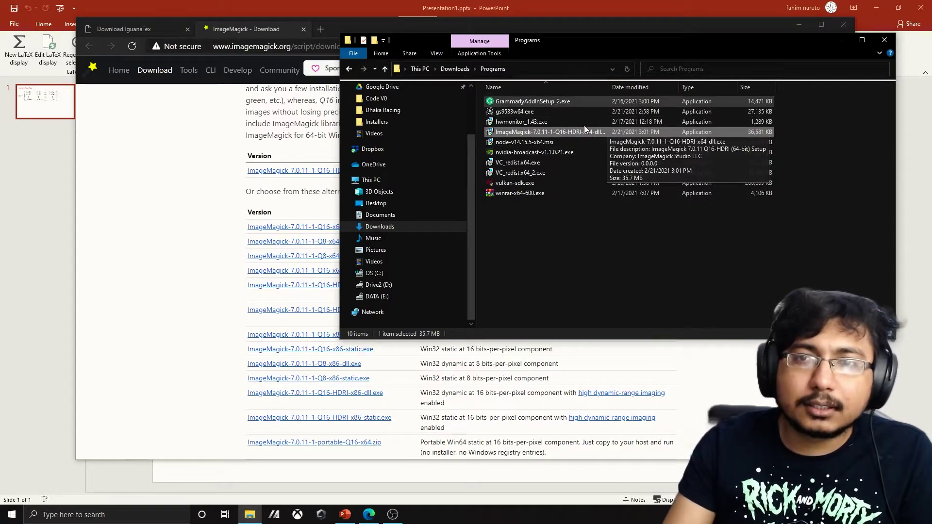
left_click_drag(547, 48, 491, 113)
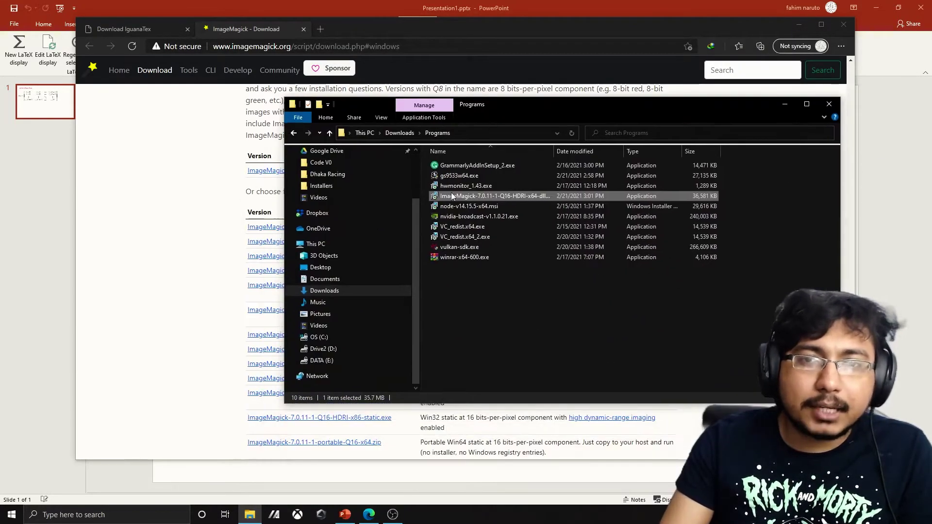
double_click(548, 198)
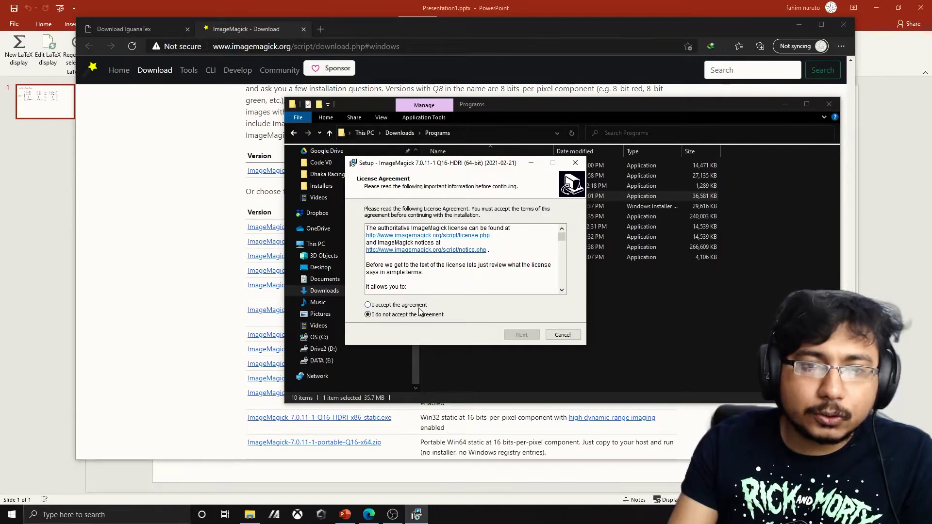
left_click(423, 305)
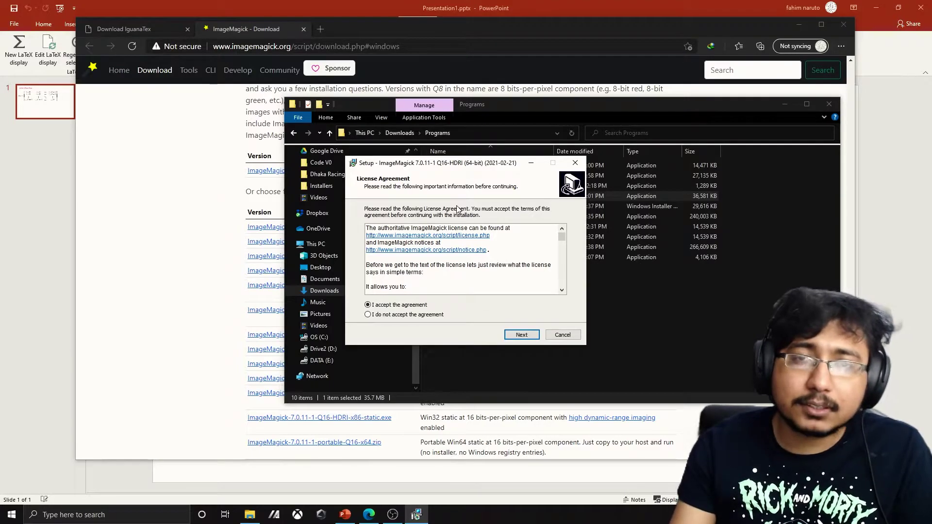
left_click(559, 343)
left_click(505, 308)
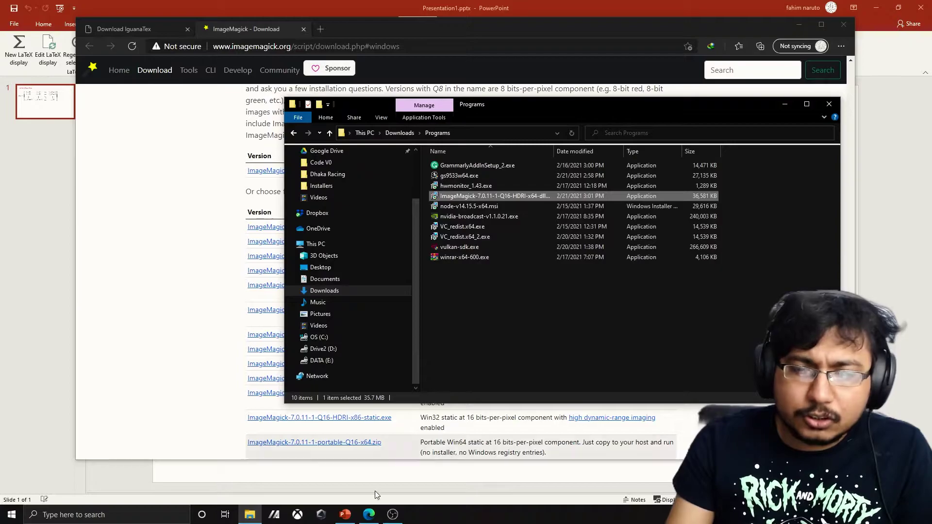
left_click(345, 515)
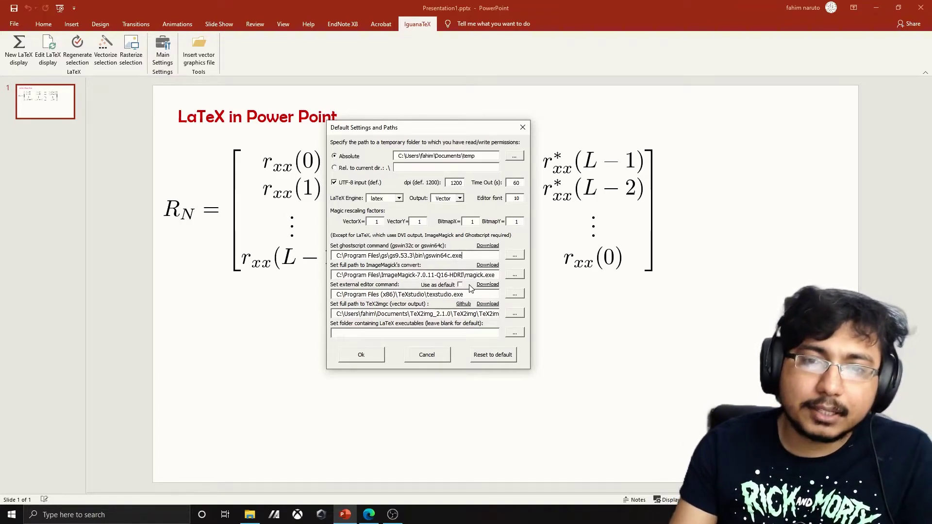
- Set the full path to ImageMagick's convert to magick.exe in the ImageMagick-7.0.11-Q16-HDRI program folder
left_click(515, 275)
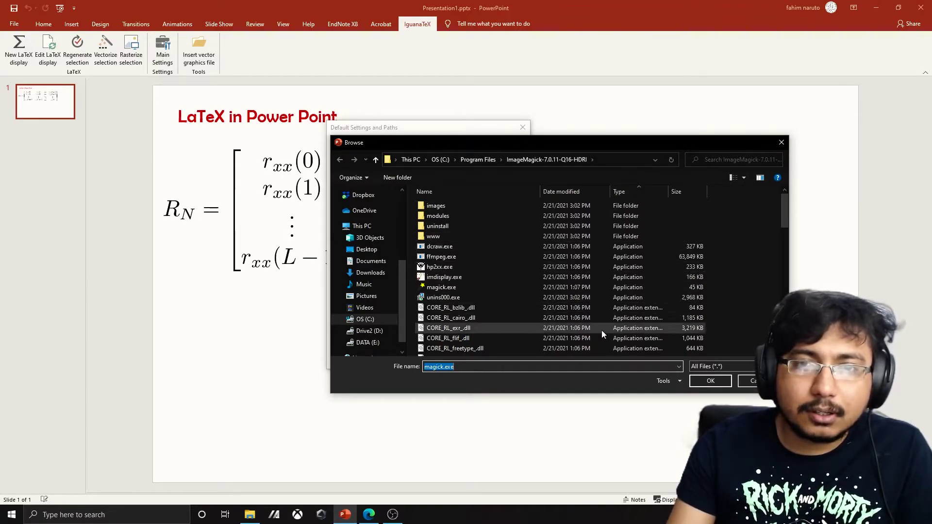
left_click(457, 289)
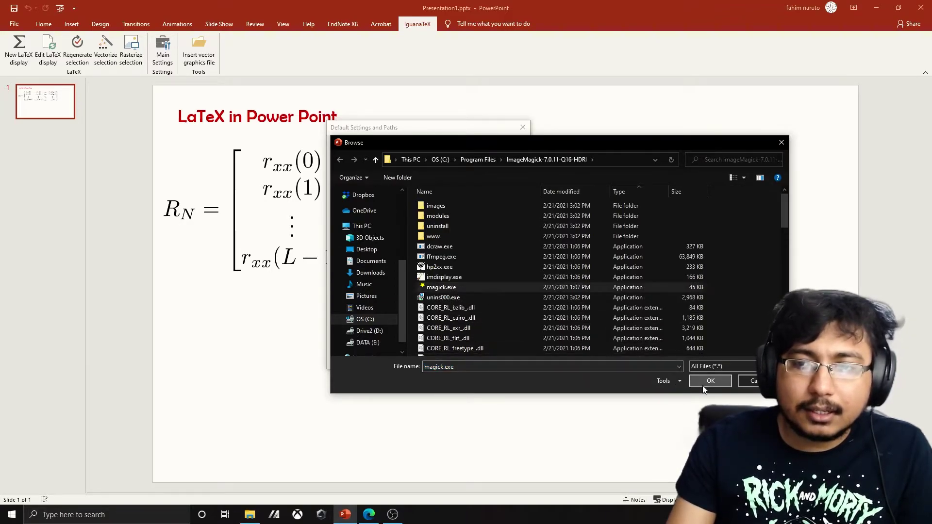
left_click(706, 383)
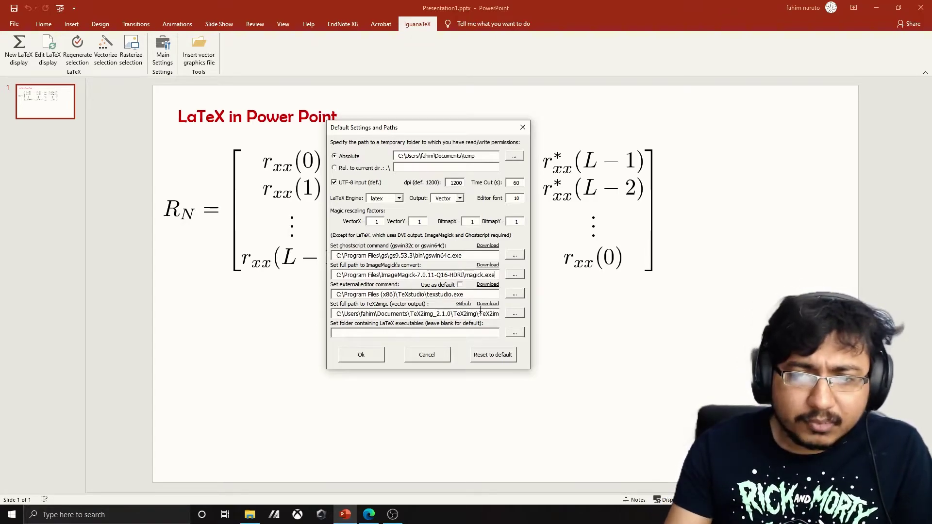
- Follow the TeX2img download link, cancel the duplicate download, and open the TeX2img folder inside TeX2img_2.1.0 in Documents
left_click(489, 304)
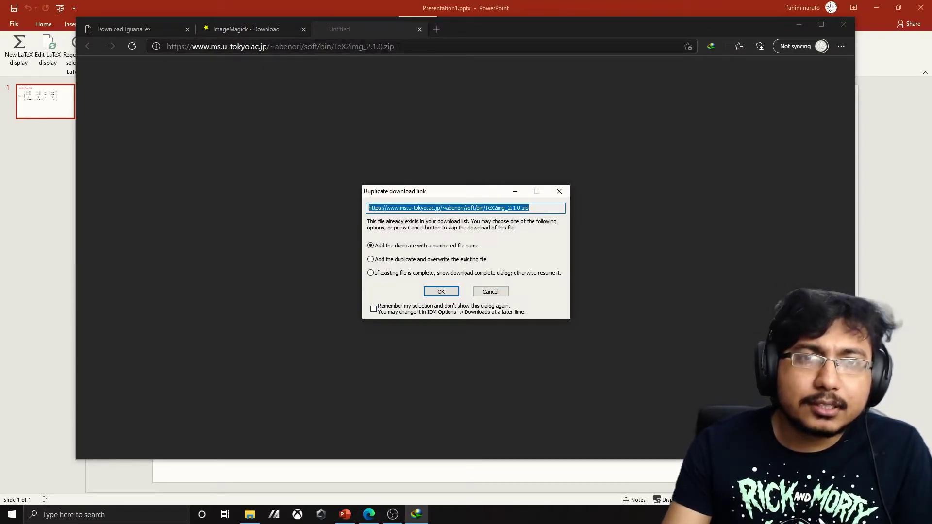
left_click(490, 292)
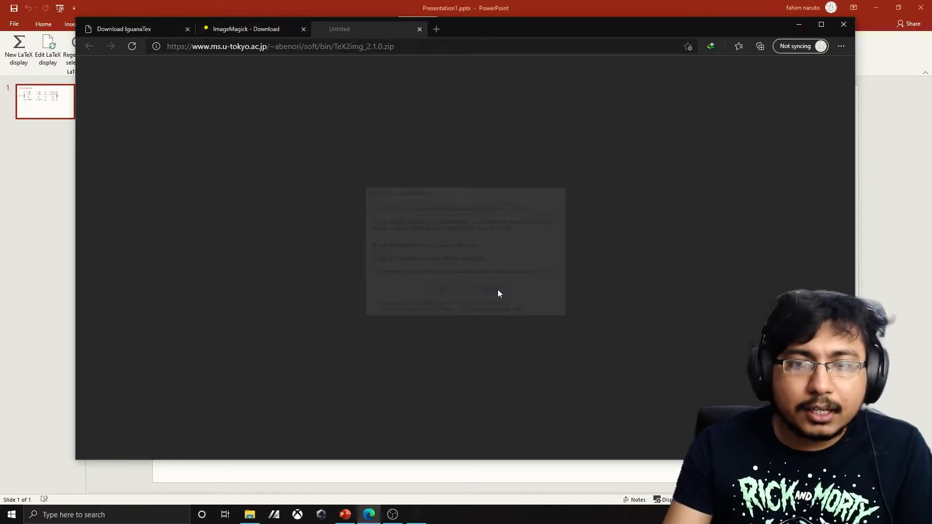
left_click(250, 515)
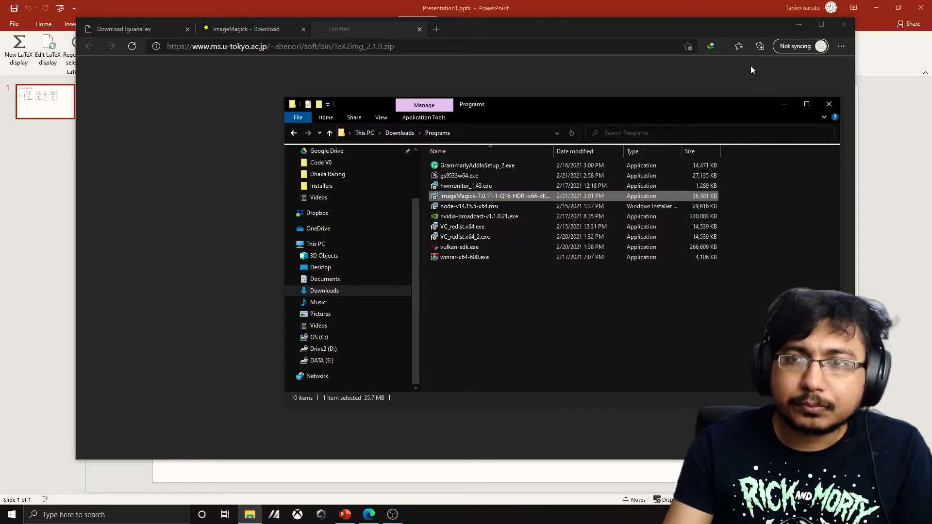
left_click(345, 284)
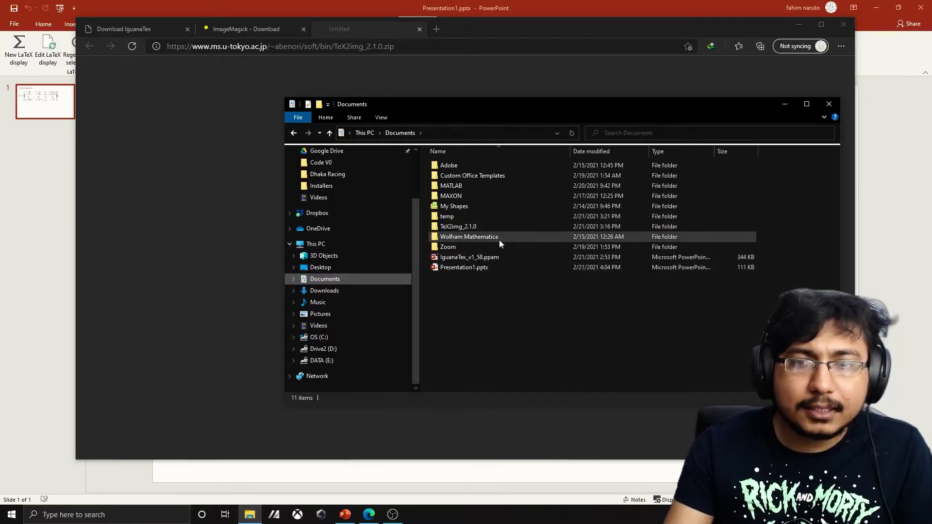
left_click(495, 227)
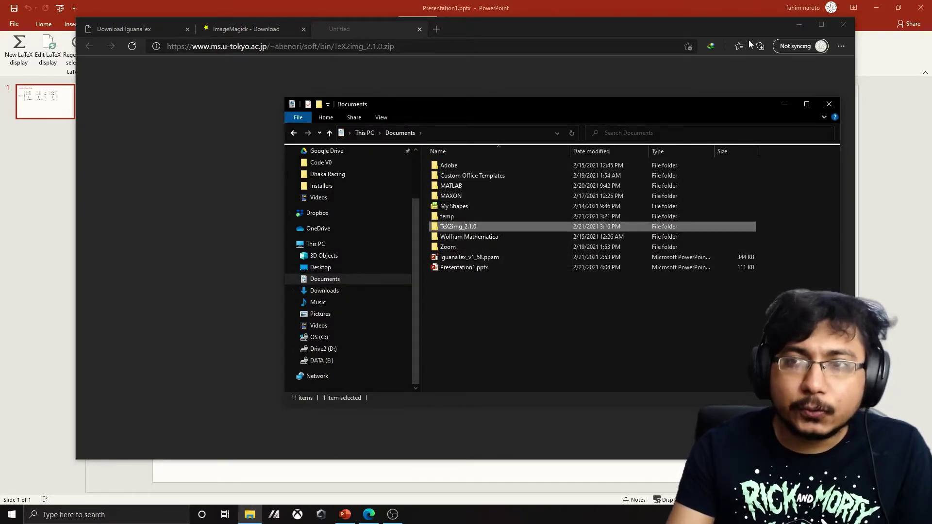
left_click(795, 25)
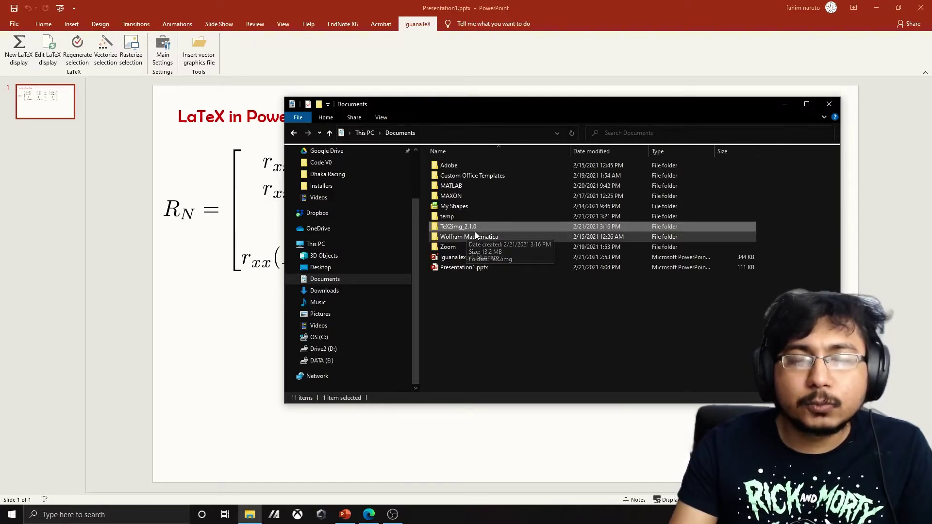
double_click(503, 226)
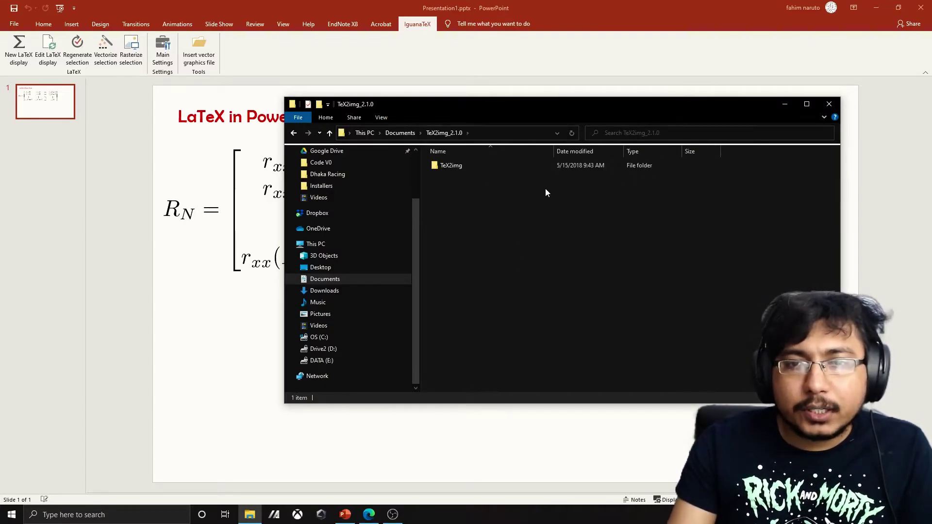
double_click(475, 165)
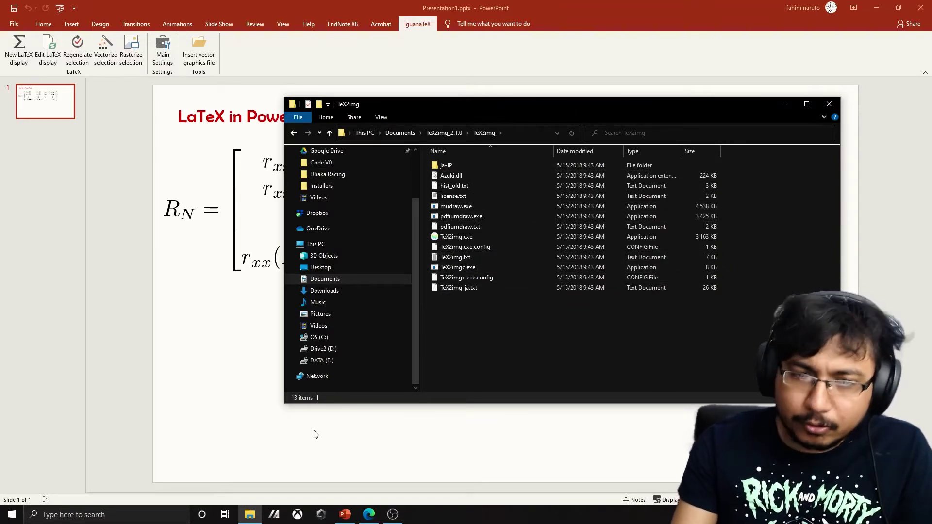
- Launch TeX2img.exe, try to generate an image from the empty code, and close it to return to the IguanaTeX settings
double_click(505, 235)
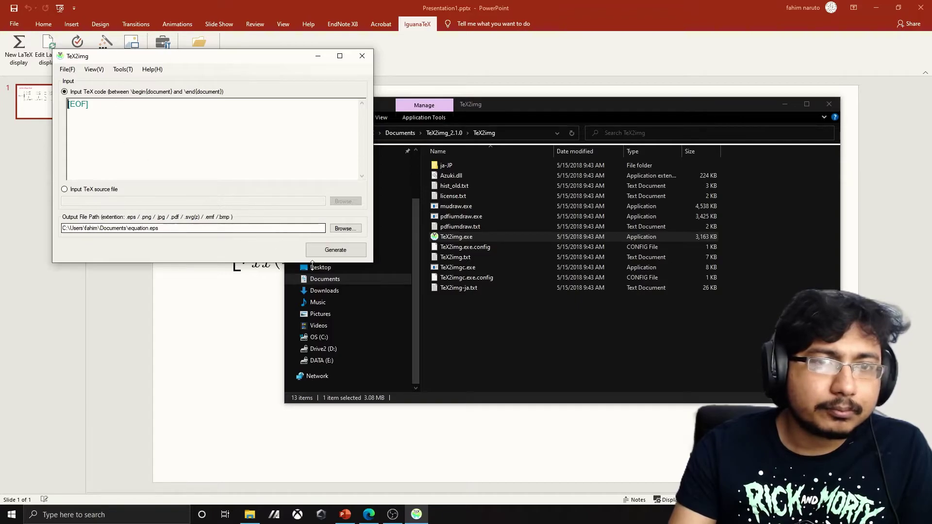
left_click(335, 250)
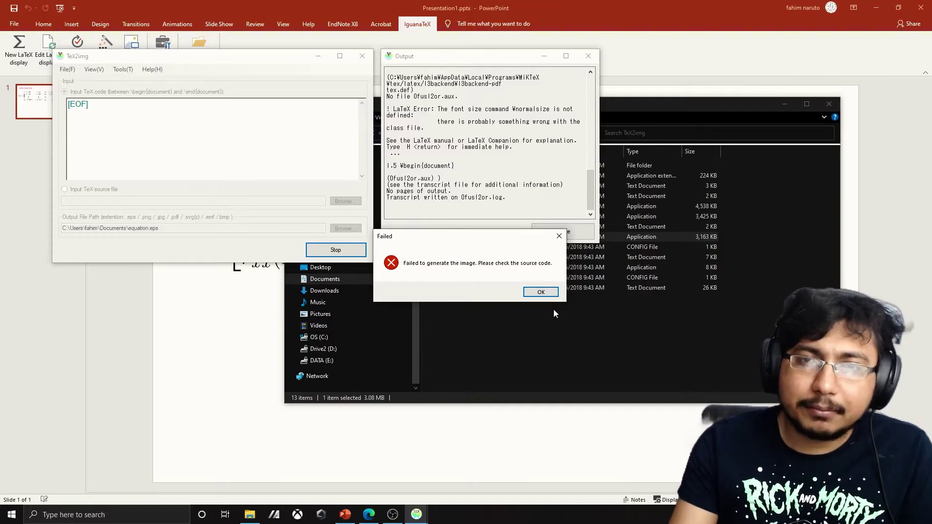
left_click(540, 296)
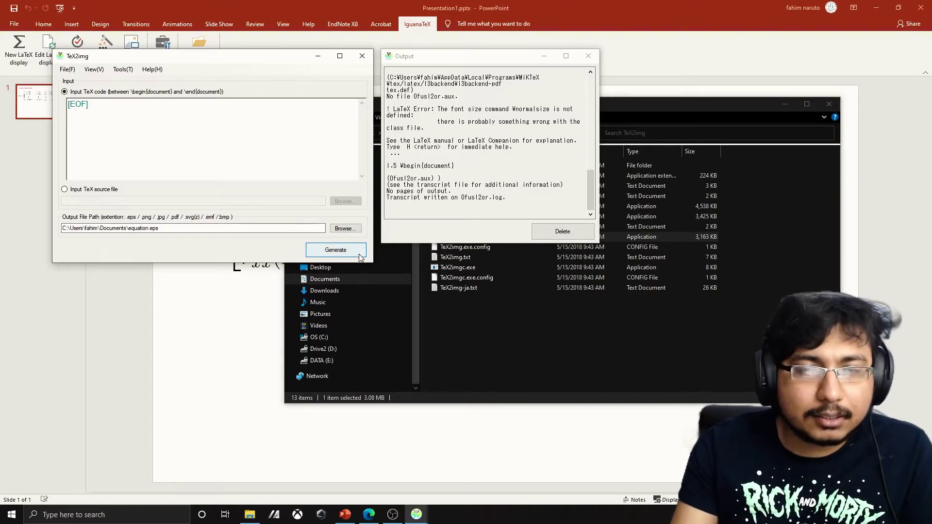
left_click(587, 57)
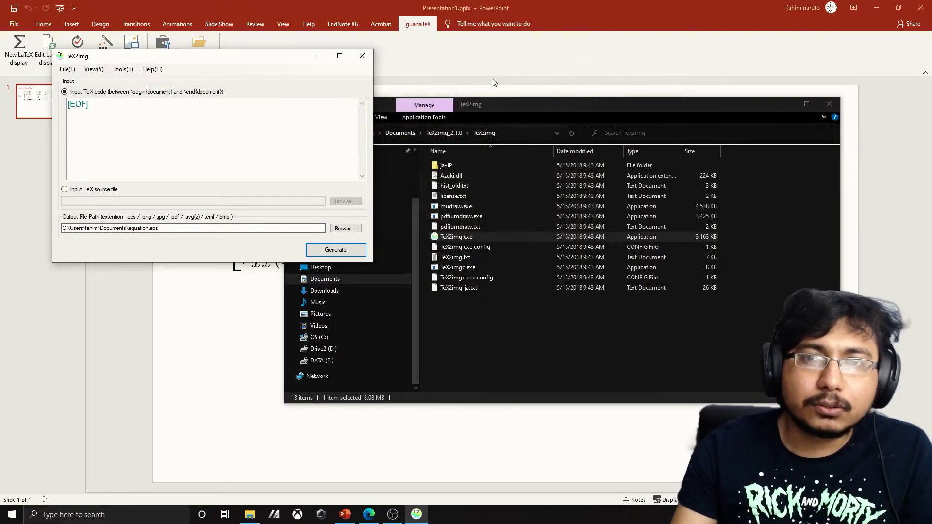
left_click(362, 56)
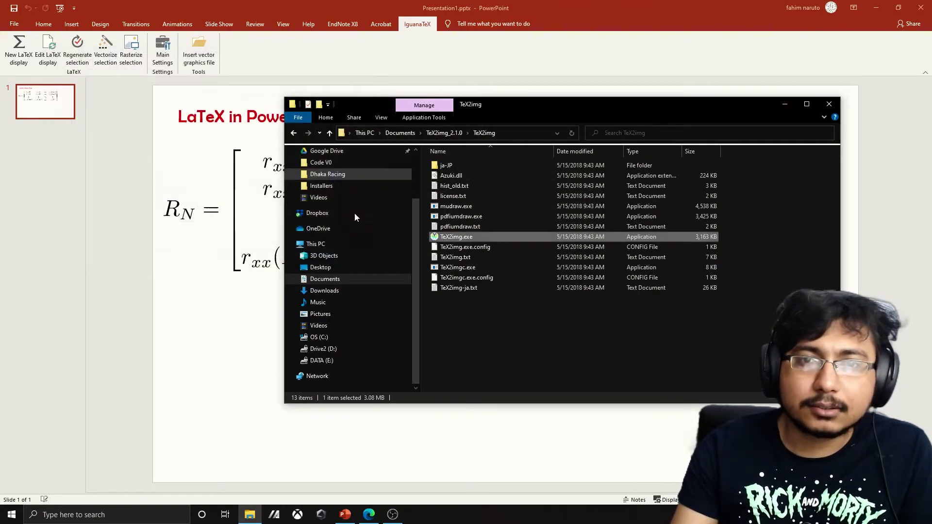
left_click(567, 354)
left_click(789, 108)
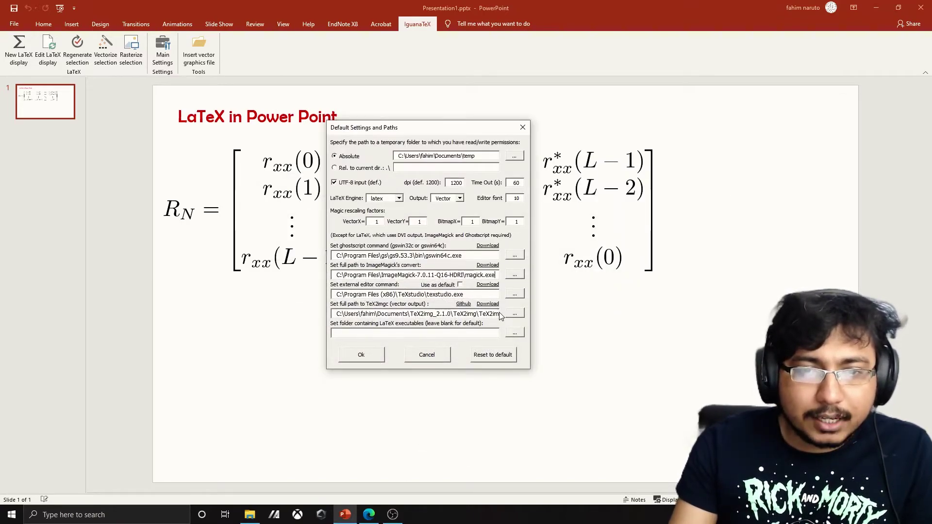
- Set the full path to TeX2imgc to TeX2imgc.exe in the TeX2img folder and save the IguanaTeX default settings
left_click(516, 314)
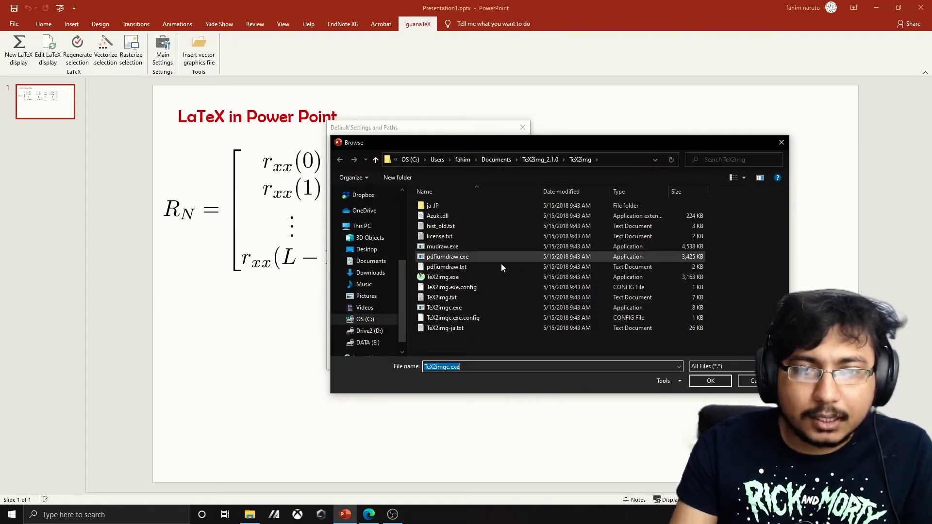
left_click(467, 308)
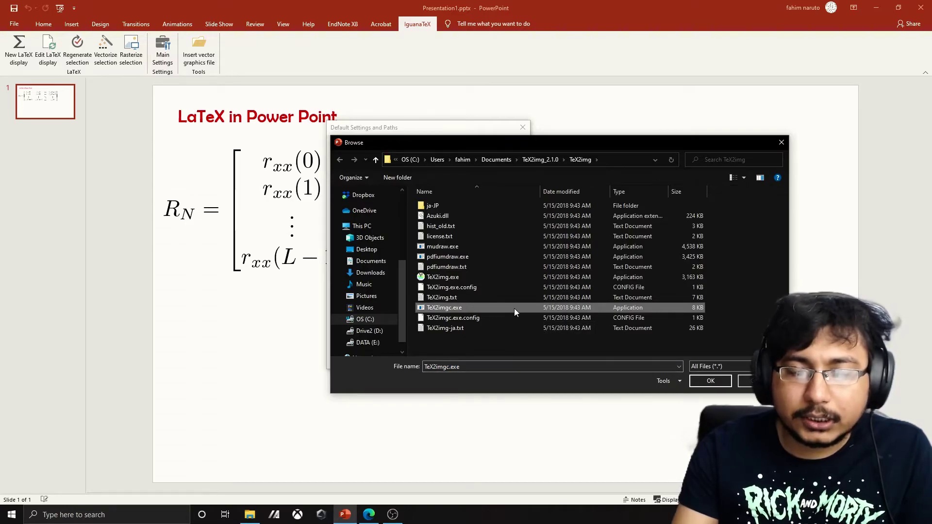
left_click(471, 275)
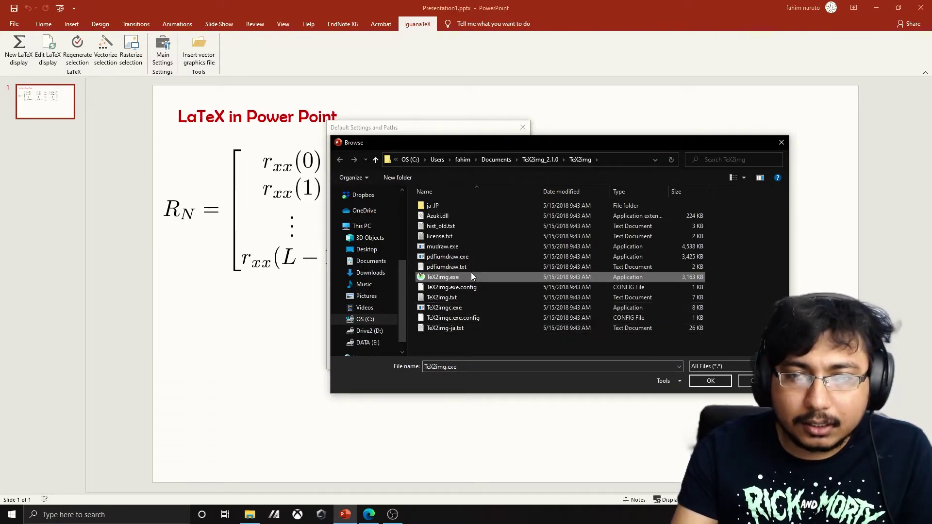
left_click(486, 307)
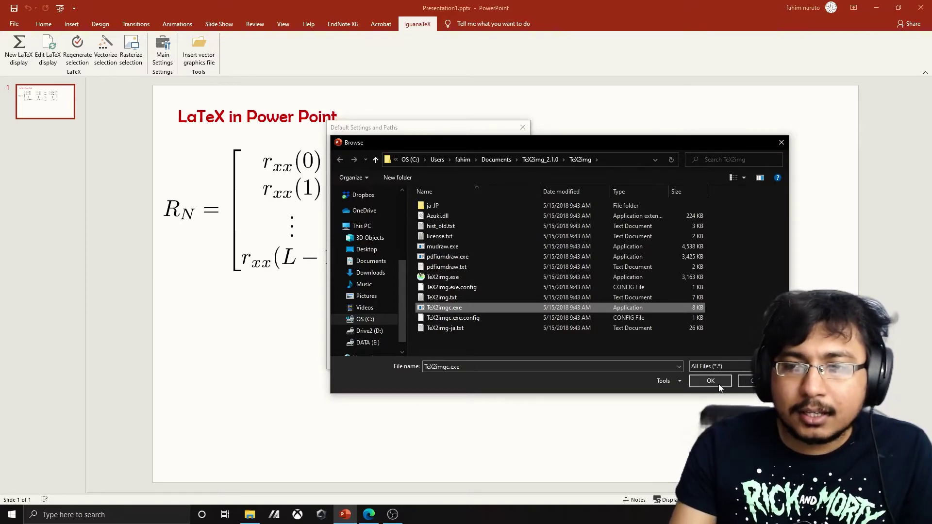
left_click(719, 384)
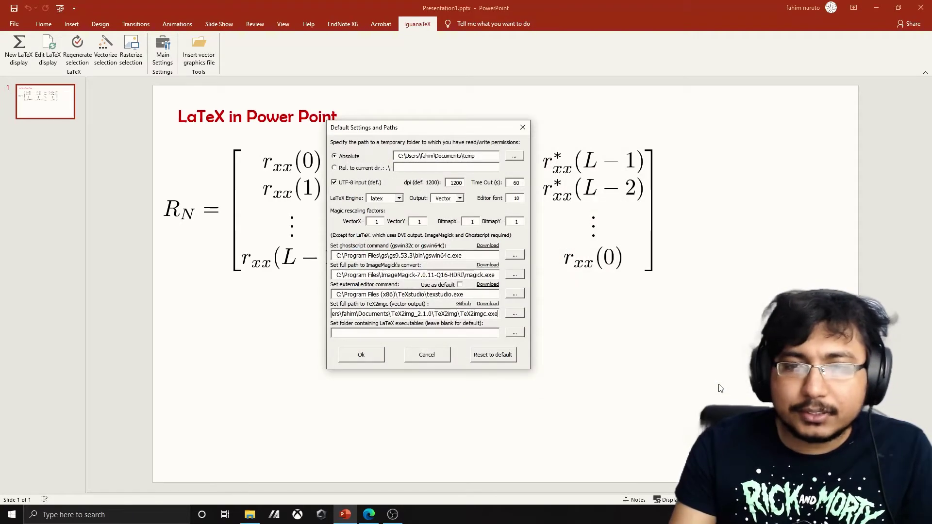
left_click(371, 358)
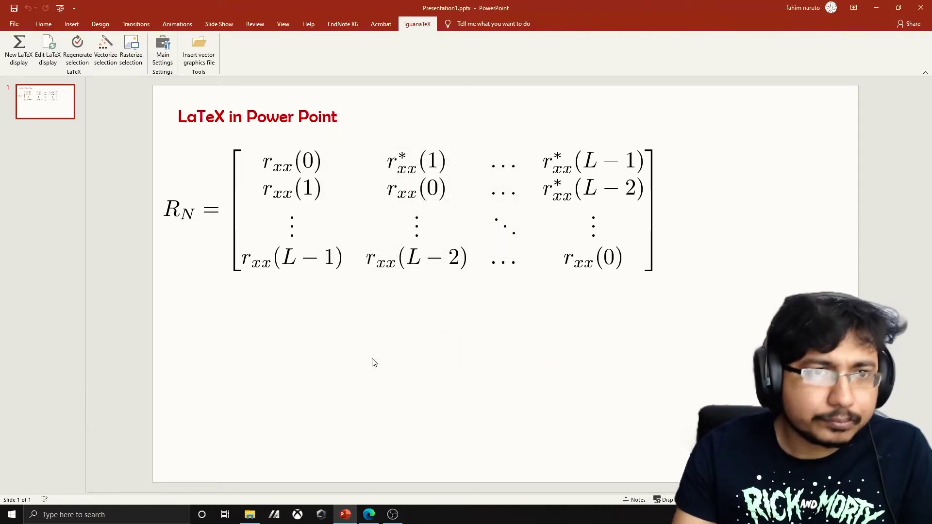
- Create a new LaTeX display and begin a display equation with \[ between the document's begin and end lines
left_click(20, 49)
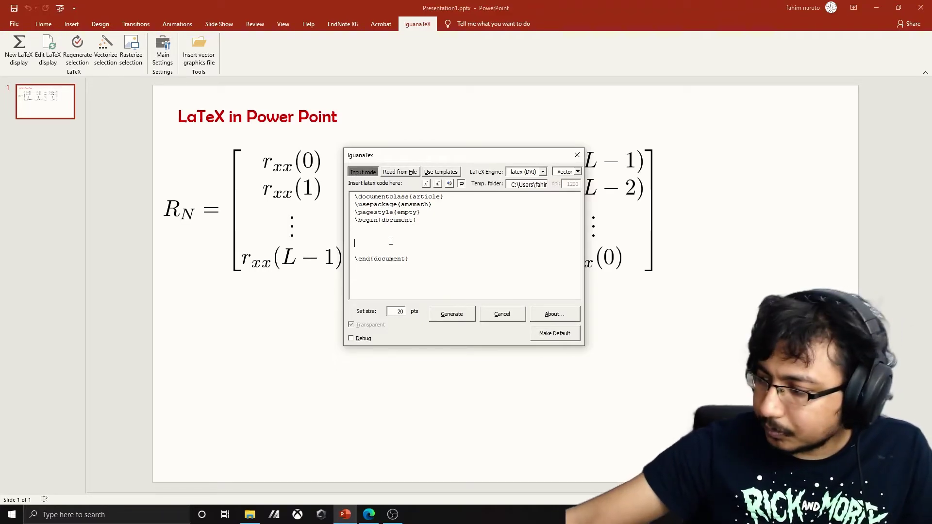
type("\\[x")
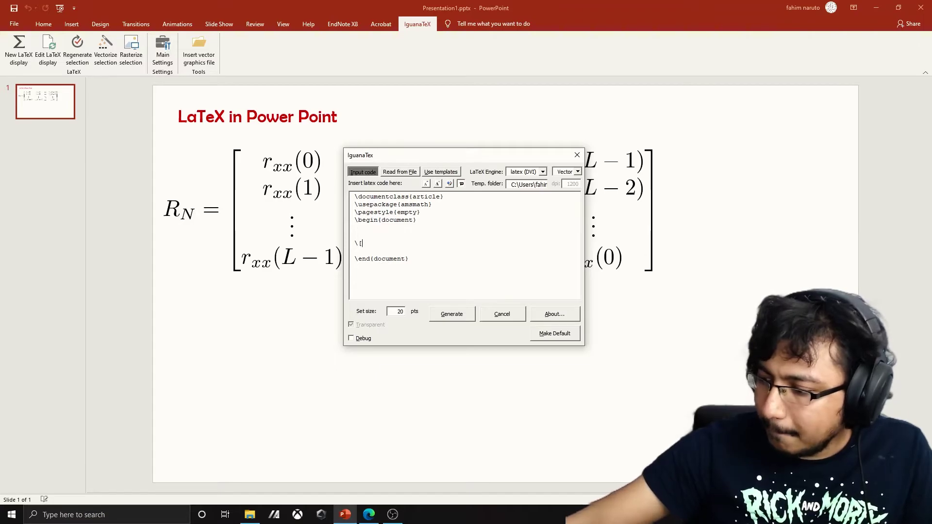